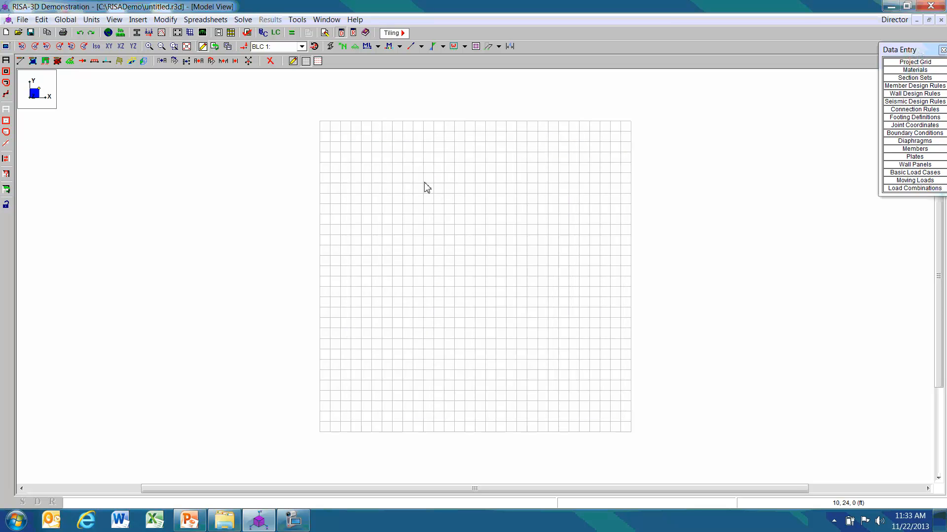
# Accept the current units and set the rectangular drawing grid to one 24 ft increment along X and three 12 ft increments along Y.
pyautogui.click(125, 34)
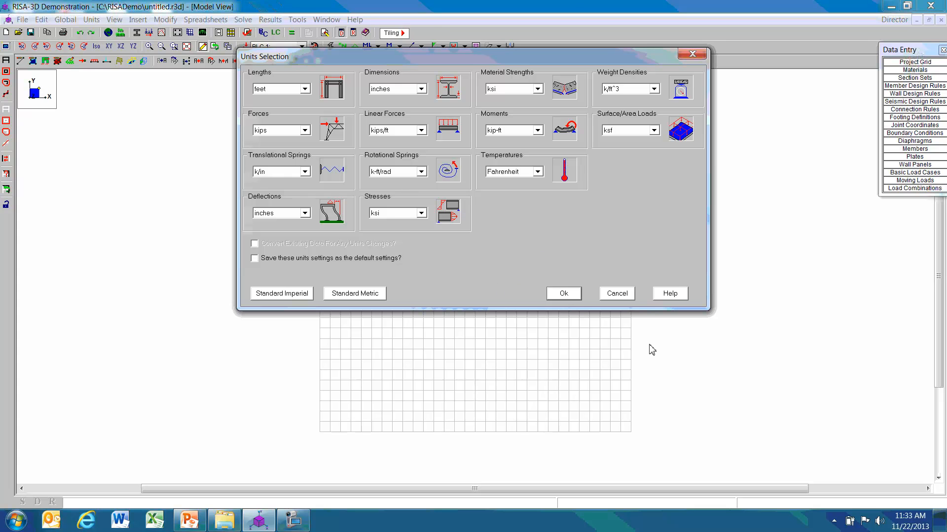
pyautogui.click(565, 295)
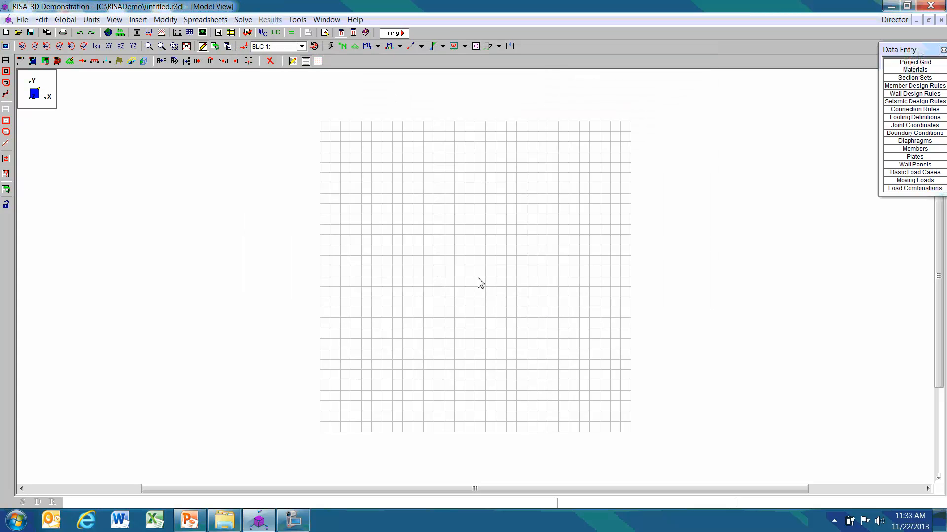
pyautogui.click(293, 61)
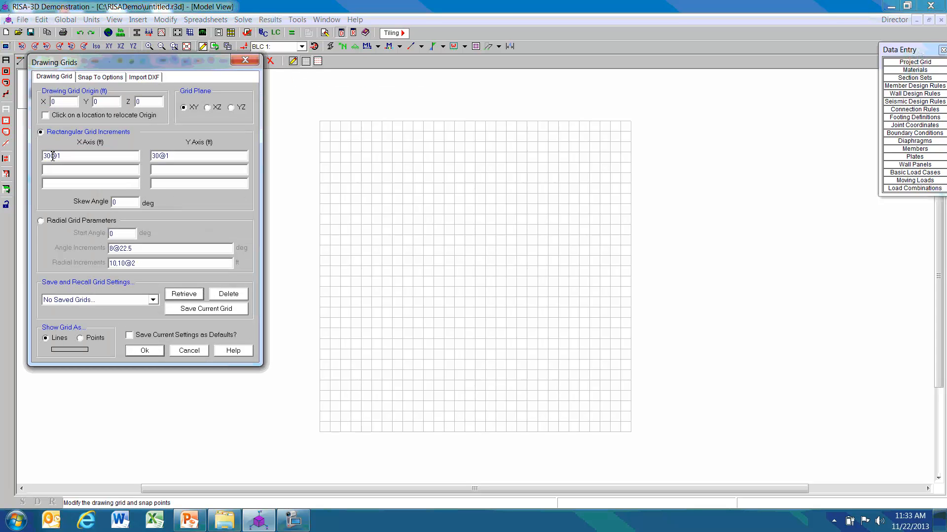
pyautogui.moveTo(51, 156); pyautogui.dragTo(37, 156)
pyautogui.write('1@24')
pyautogui.moveTo(158, 154); pyautogui.dragTo(152, 157)
pyautogui.write('3')
pyautogui.click(145, 350)
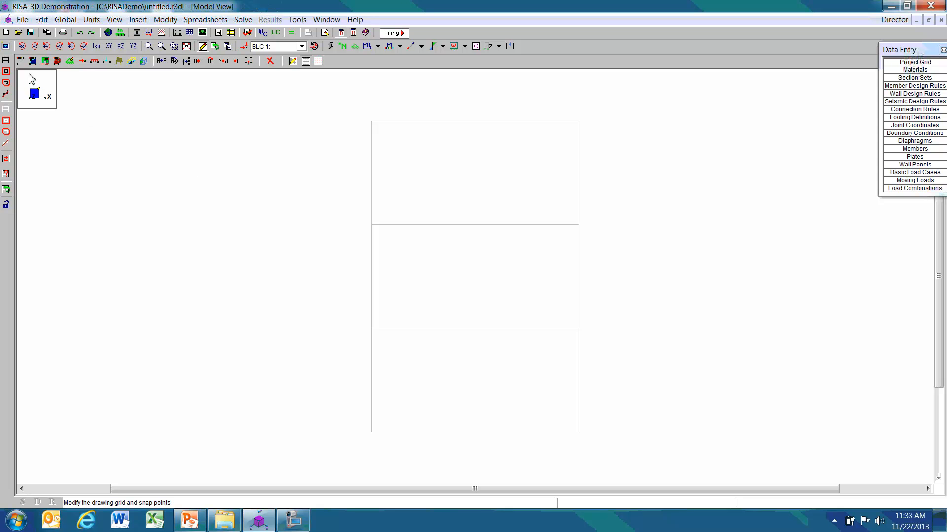
# Set up new members with the General material type, gen_Steel material and Column as the member type.
pyautogui.click(21, 61)
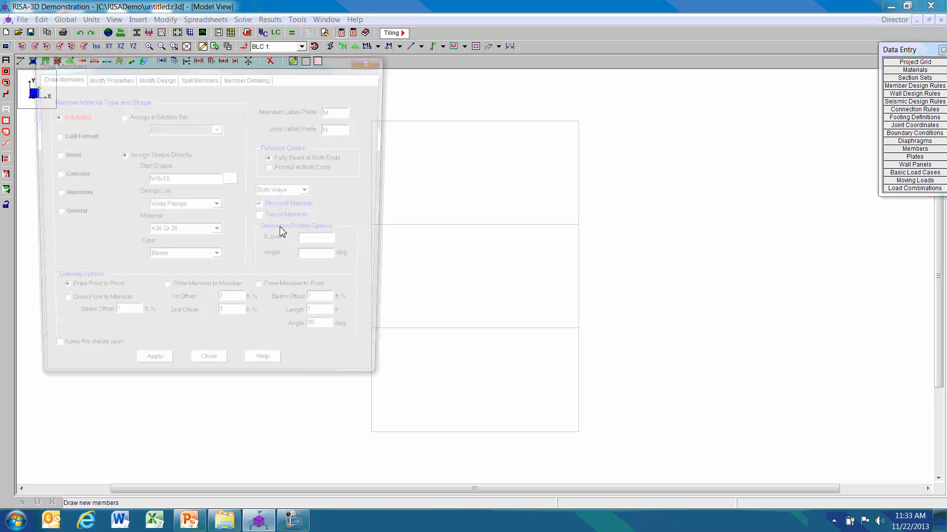
pyautogui.moveTo(292, 66)
pyautogui.mouseDown()
pyautogui.moveTo(667, 339)
pyautogui.moveTo(713, 105)
pyautogui.moveTo(736, 117)
pyautogui.mouseUp()
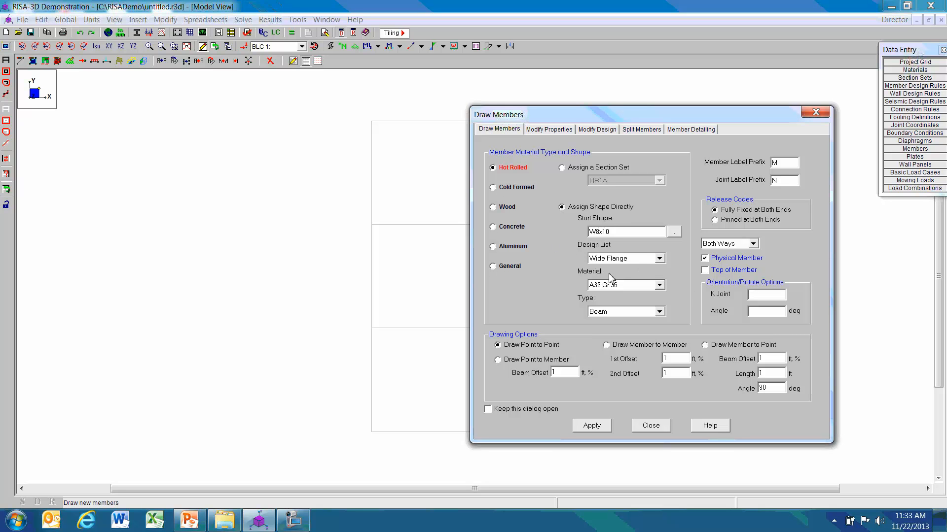
pyautogui.click(494, 266)
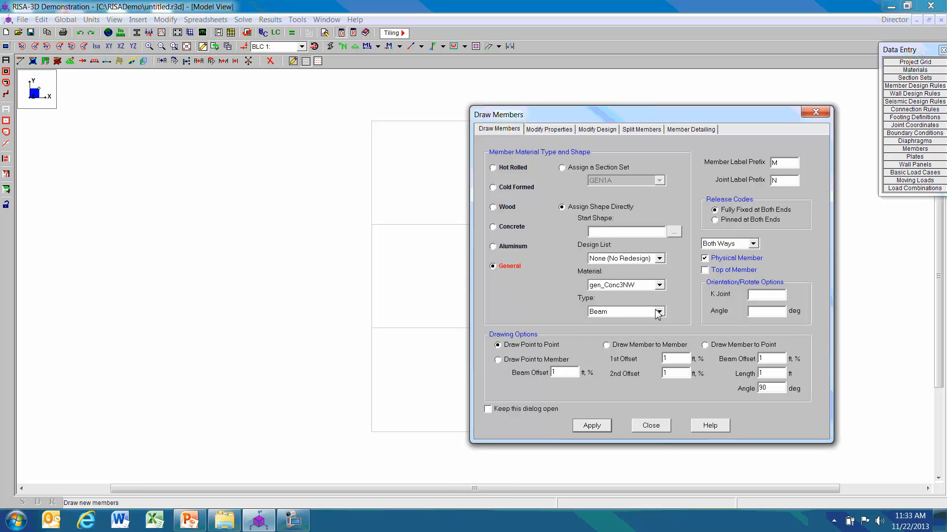
pyautogui.click(658, 285)
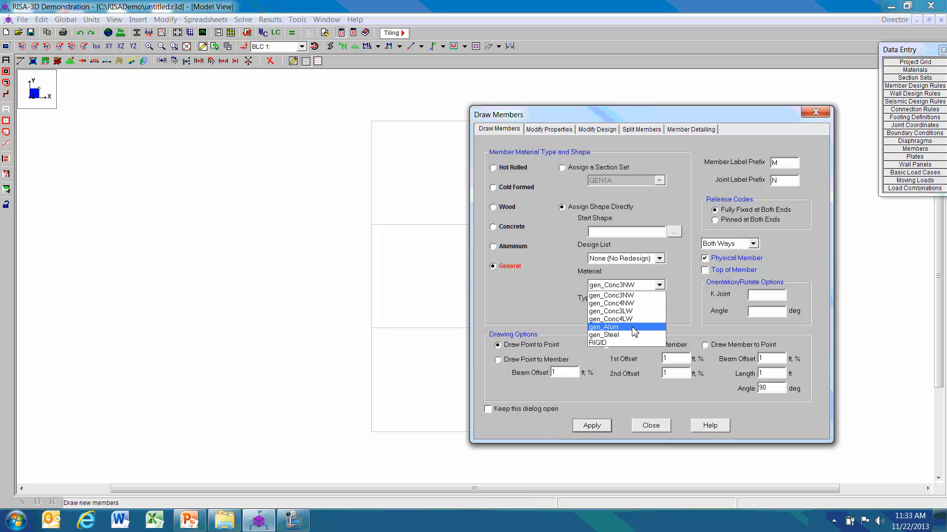
pyautogui.click(636, 335)
pyautogui.click(659, 311)
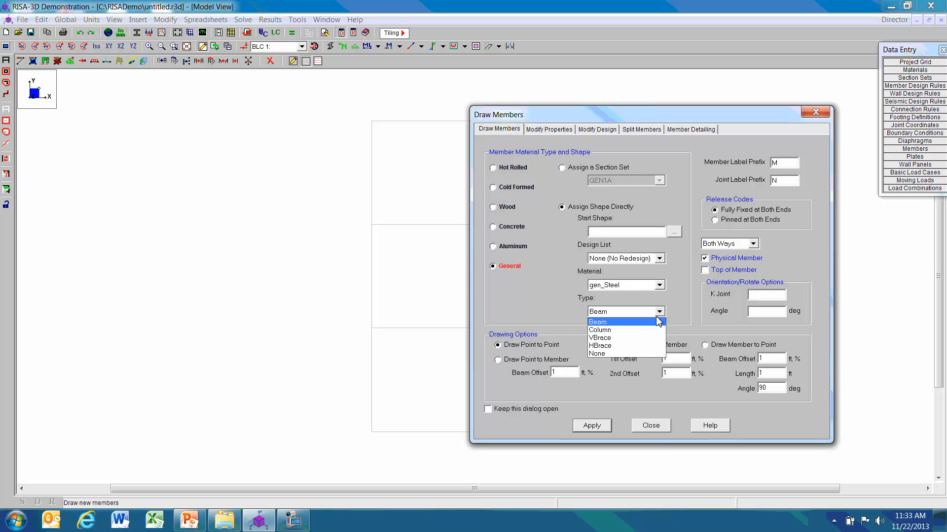
pyautogui.click(621, 328)
# Add an arbitrary general shape named Col with area 50 in^2 and Iyy 1 in^4, filling in its remaining section properties.
pyautogui.click(674, 235)
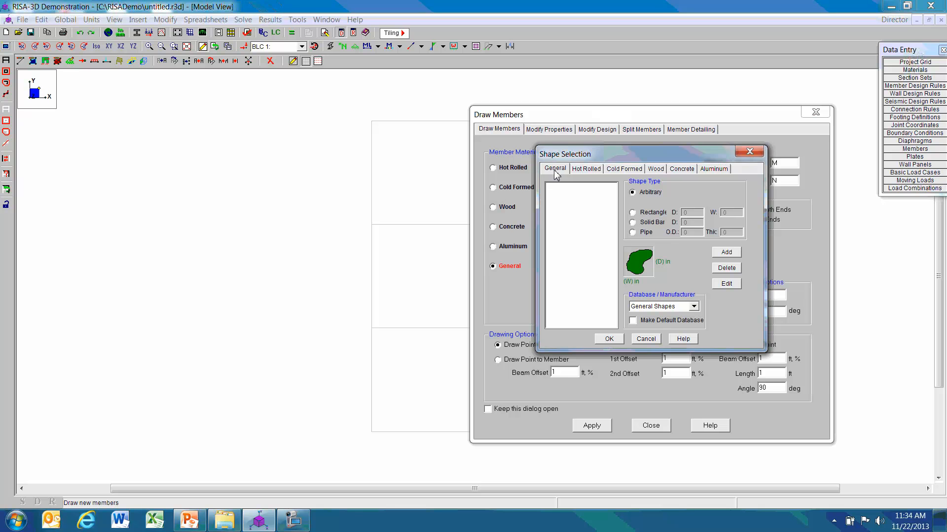
pyautogui.click(727, 253)
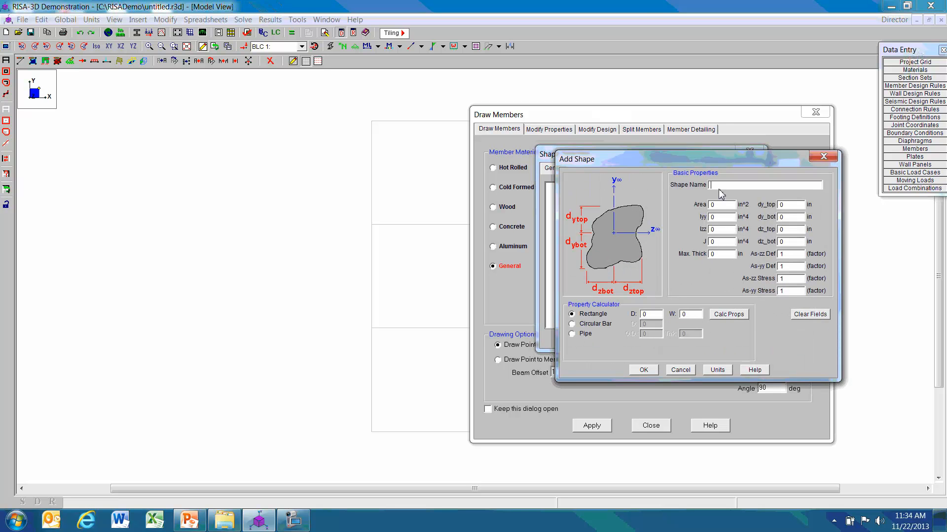
pyautogui.write('Col')
pyautogui.press('Tab')
pyautogui.write('5')
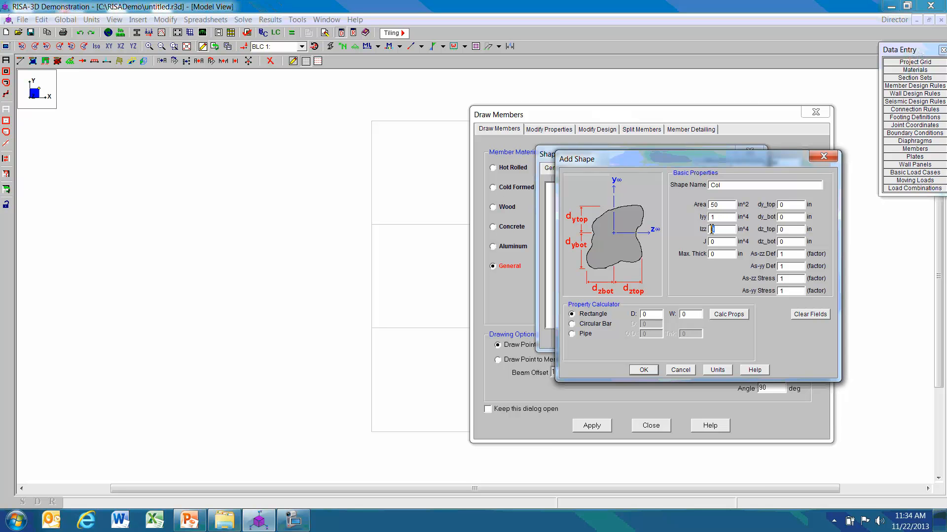
pyautogui.write('14')
pyautogui.click(711, 243)
pyautogui.write('140111')
pyautogui.click(643, 371)
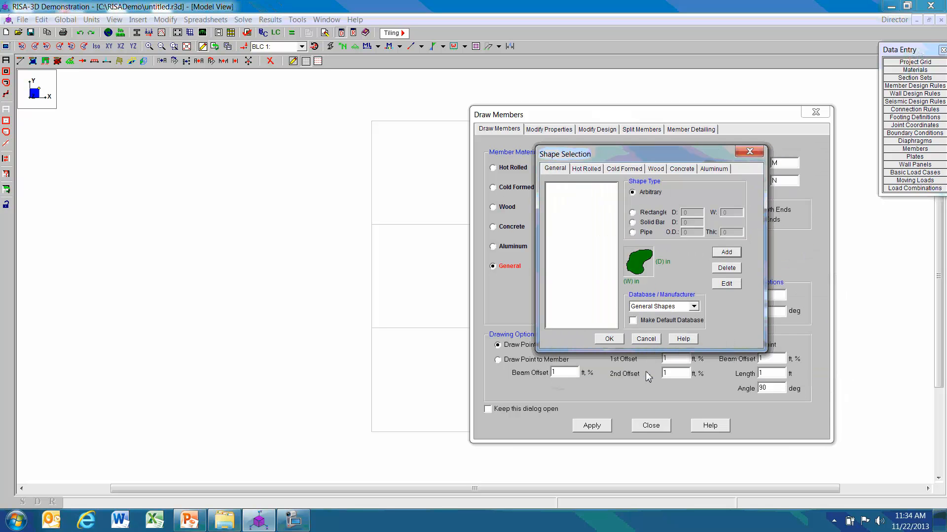
# Assign Col as the start shape for new members, set the material to gen_Steel and apply the settings for point-to-point drawing.
pyautogui.click(617, 342)
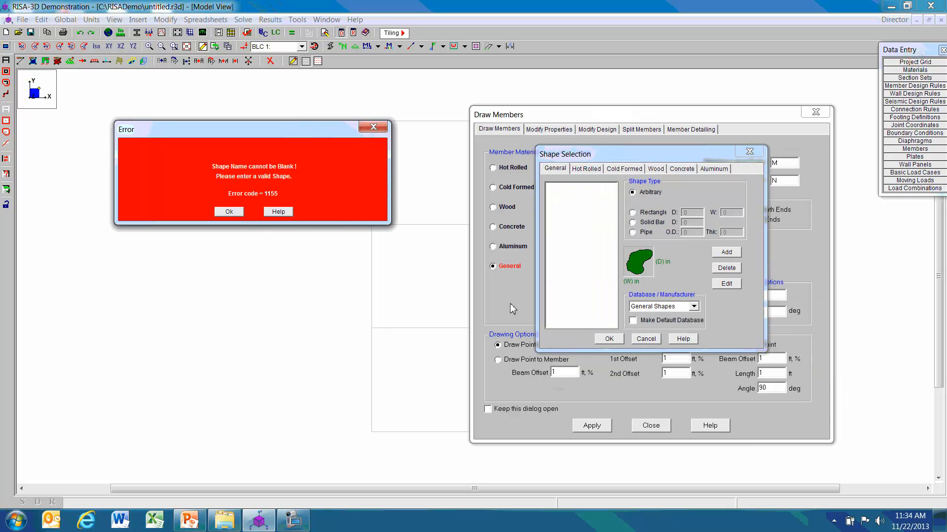
pyautogui.click(230, 212)
pyautogui.click(646, 339)
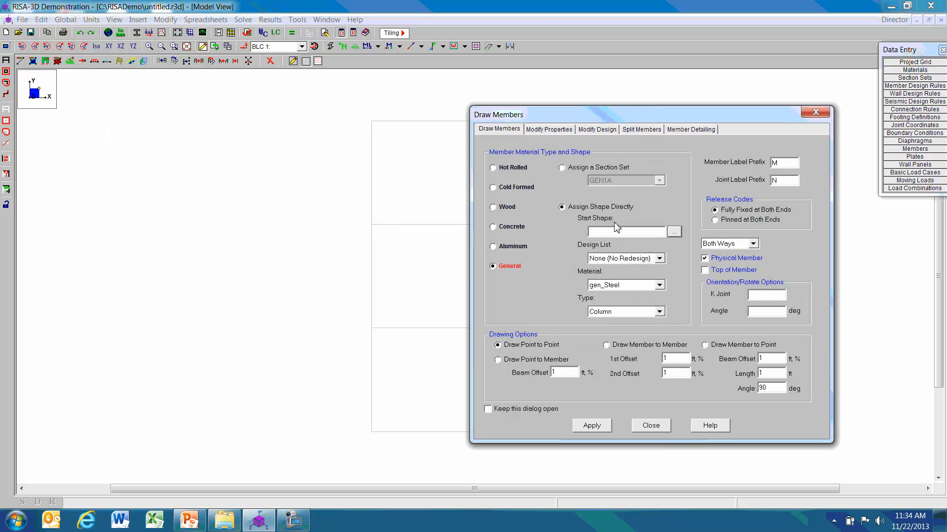
pyautogui.click(674, 232)
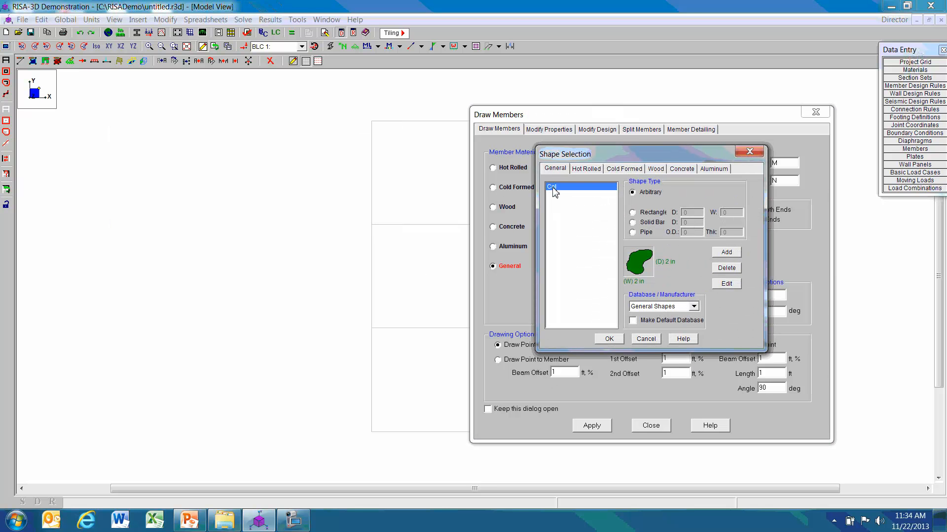
pyautogui.click(610, 339)
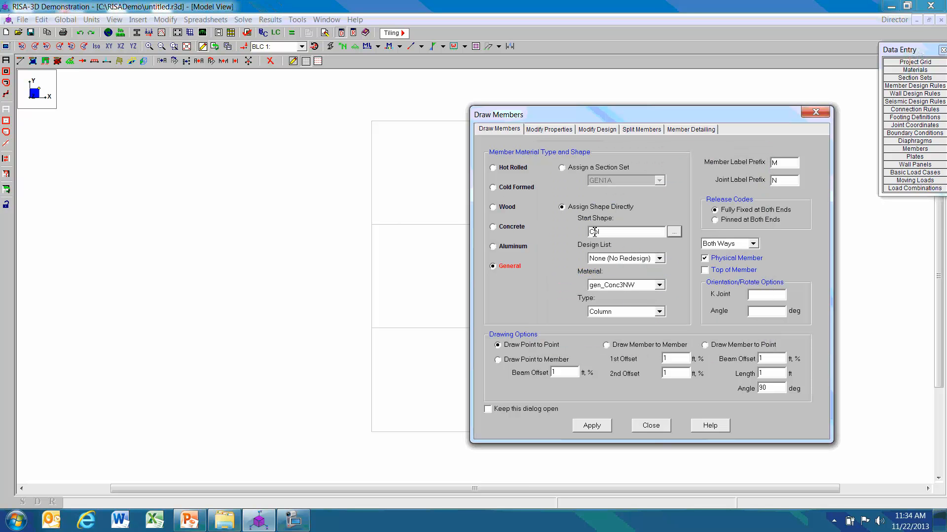
pyautogui.click(663, 286)
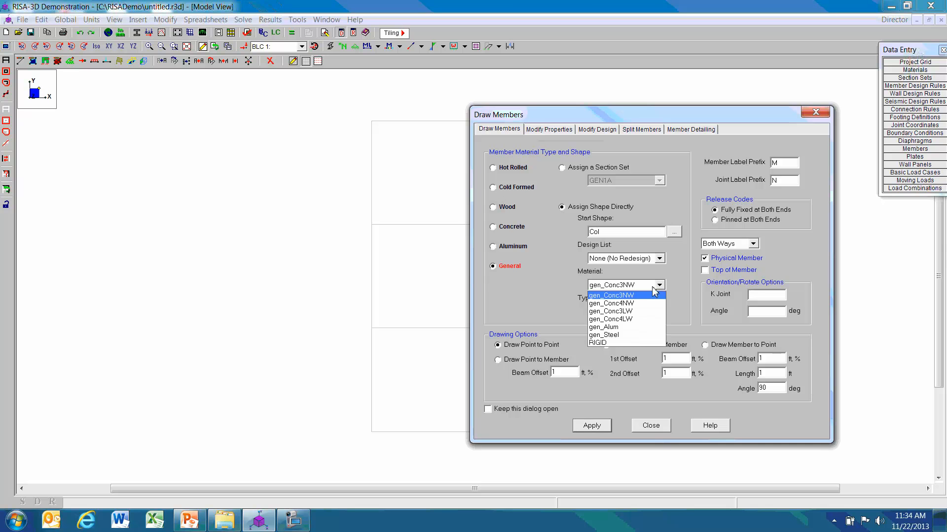
pyautogui.click(645, 331)
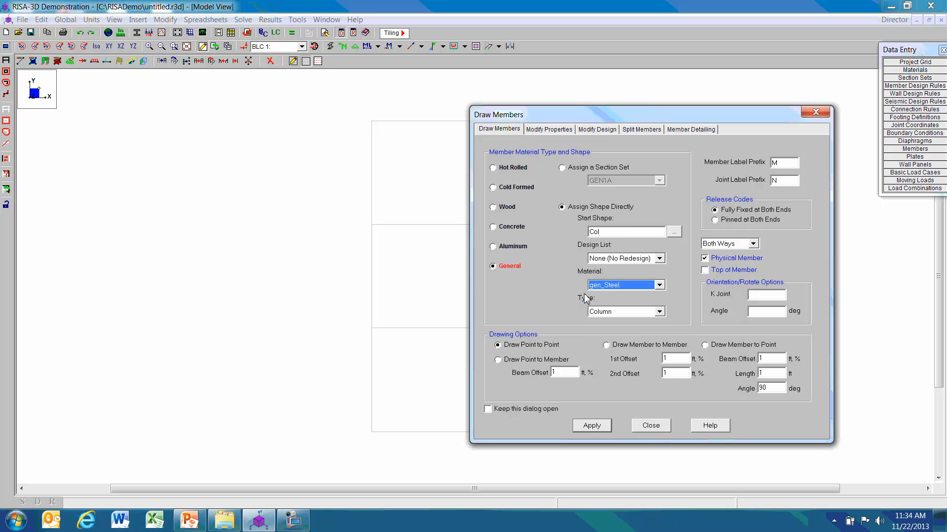
pyautogui.click(593, 427)
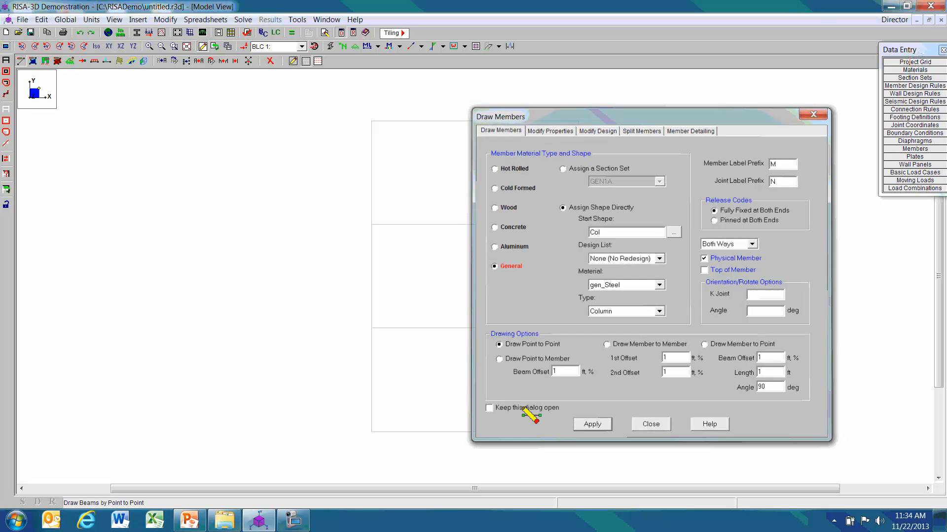
# Draw three stacked column members along the left grid line, from the base through each level to the top.
pyautogui.click(371, 431)
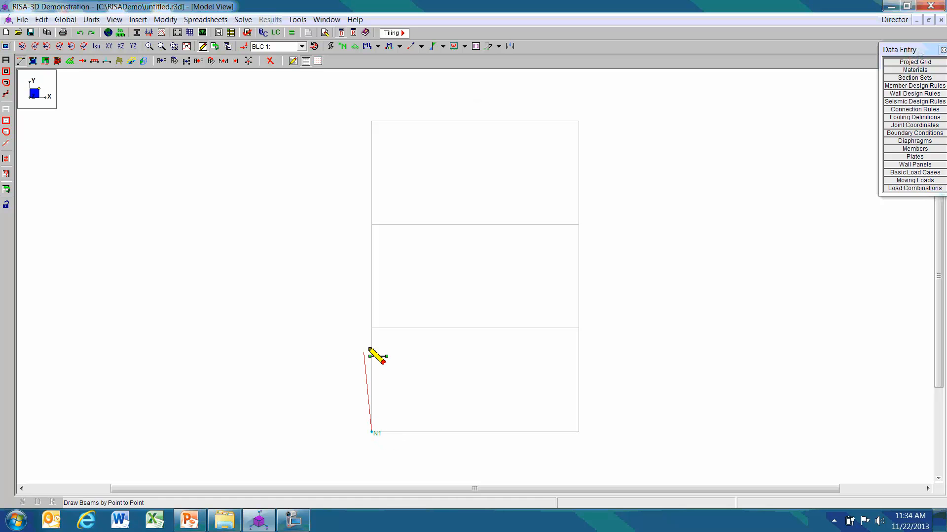
pyautogui.click(371, 328)
pyautogui.click(371, 225)
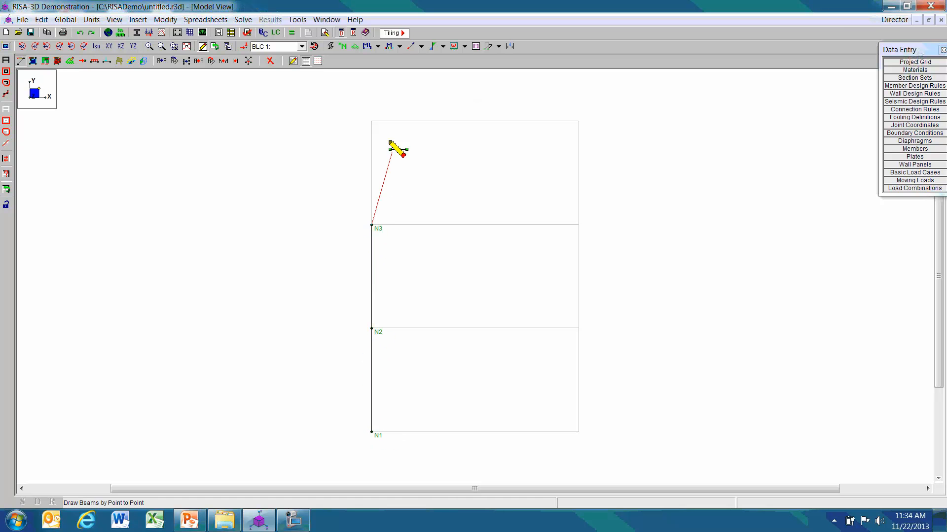
pyautogui.click(372, 121)
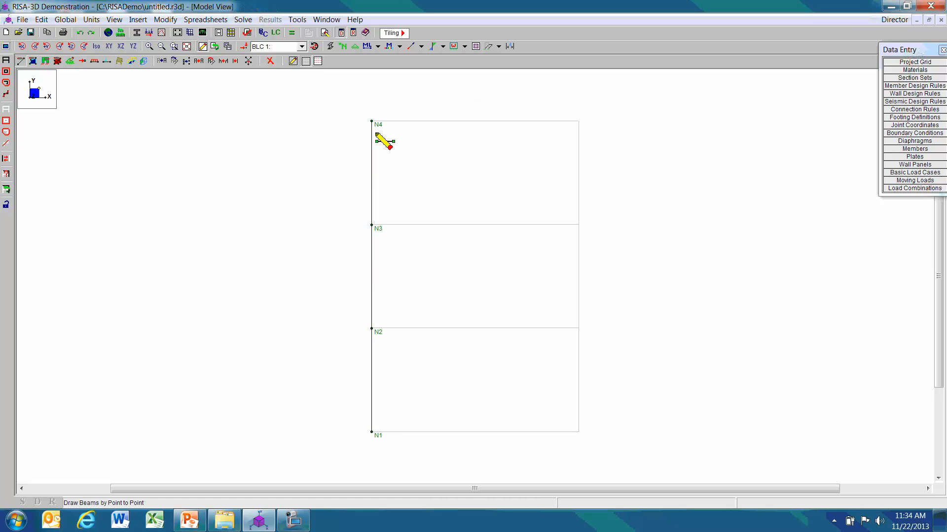
# Draw three stacked column members along the right grid line from base to top, and end member drawing.
pyautogui.click(579, 432)
pyautogui.click(578, 328)
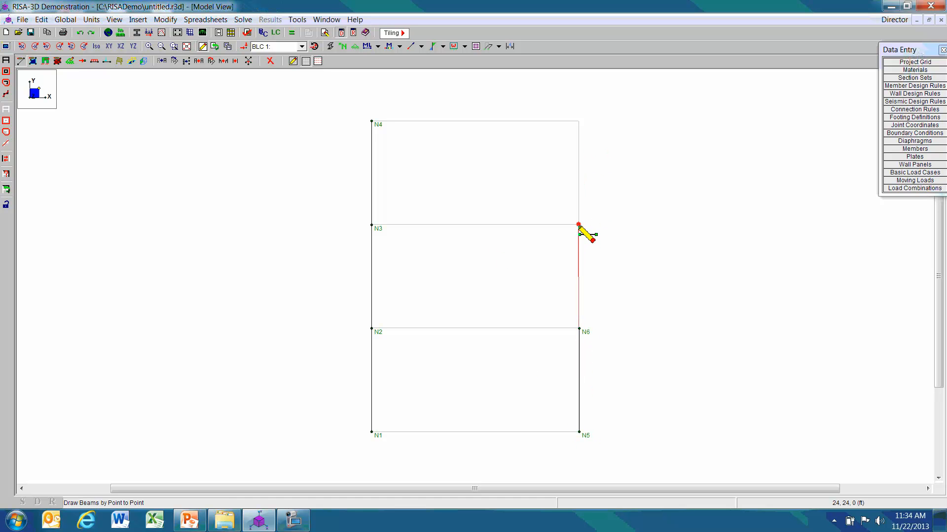
pyautogui.click(578, 225)
pyautogui.click(579, 121)
pyautogui.rightClick(633, 203)
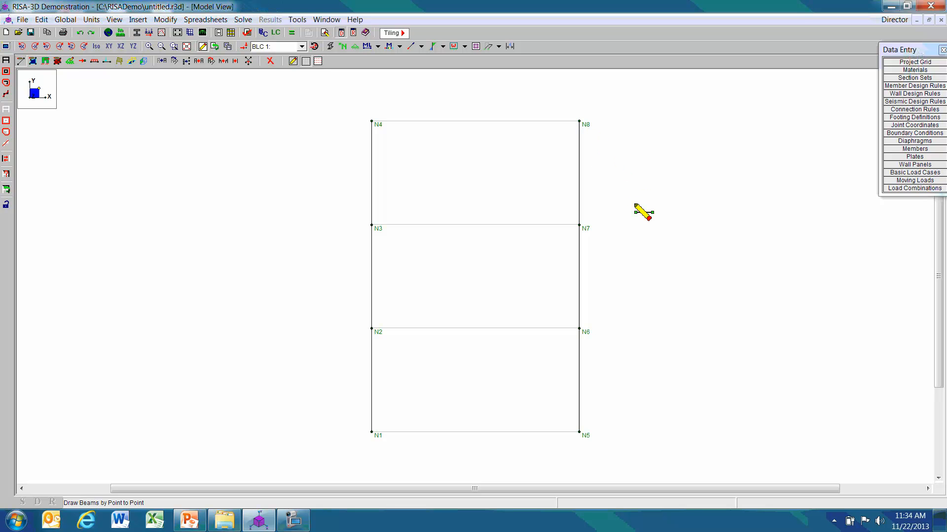
pyautogui.rightClick(634, 206)
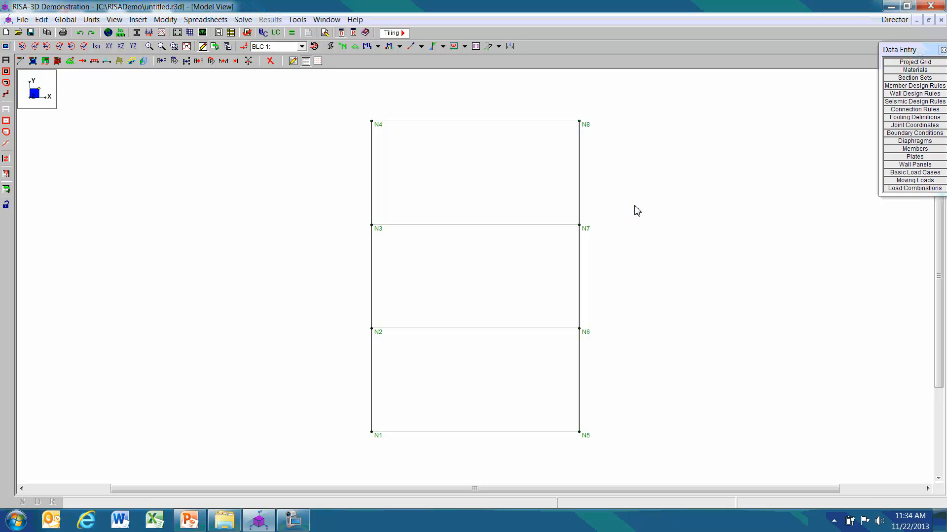
# Set new members to use the RIGID general section set and apply it for point-to-point drawing.
pyautogui.click(21, 60)
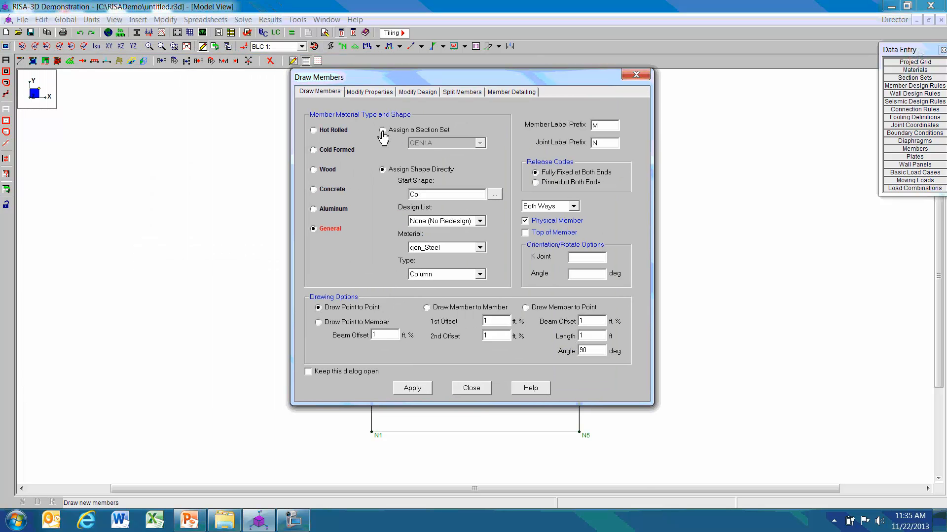
pyautogui.click(382, 131)
pyautogui.click(479, 143)
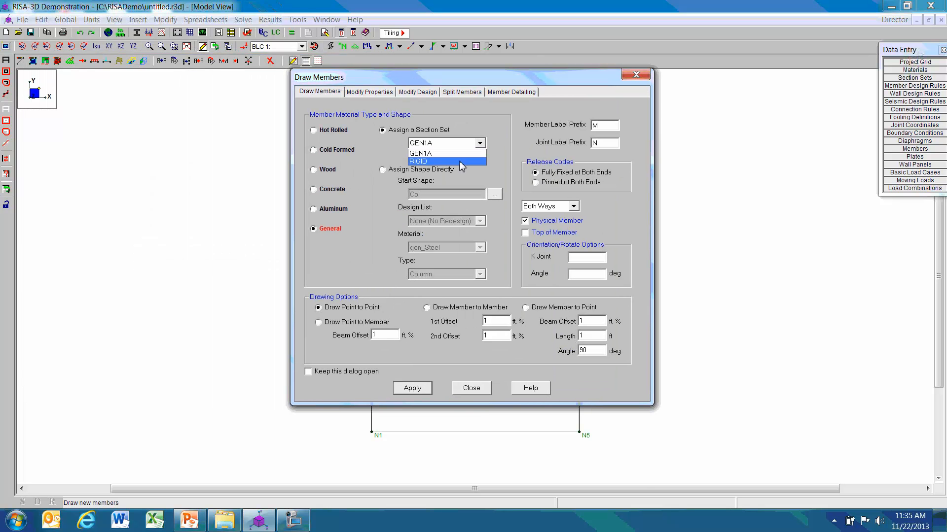
pyautogui.click(460, 162)
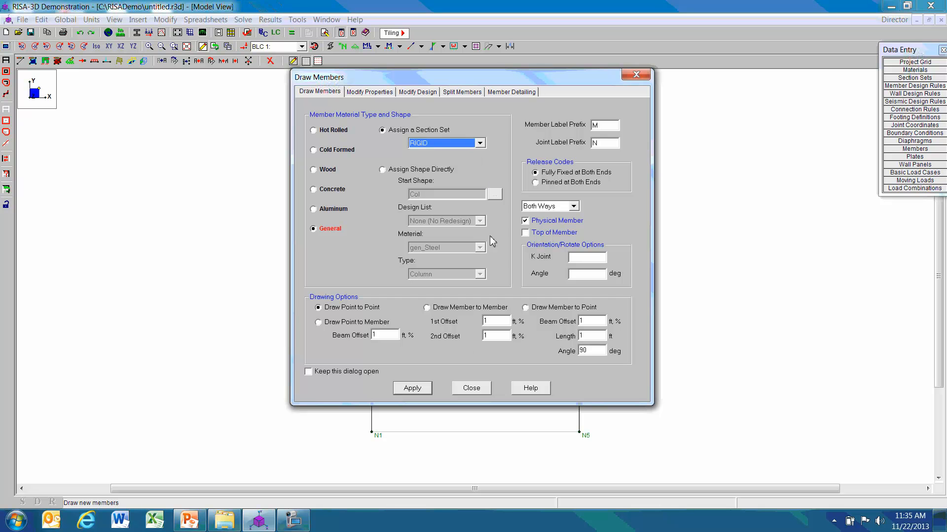
pyautogui.click(413, 389)
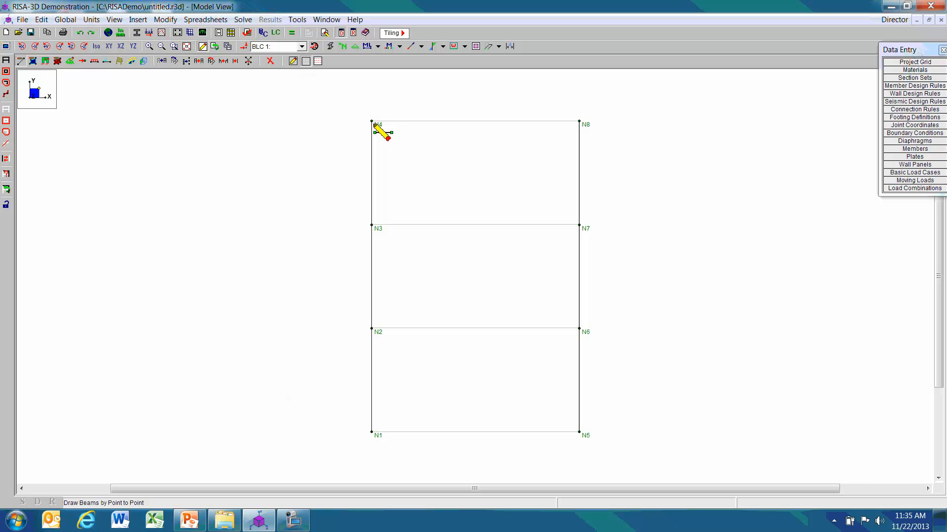
# Draw a rigid horizontal beam between the two column lines at the top, middle and first levels, and end member drawing.
pyautogui.click(373, 122)
pyautogui.click(580, 122)
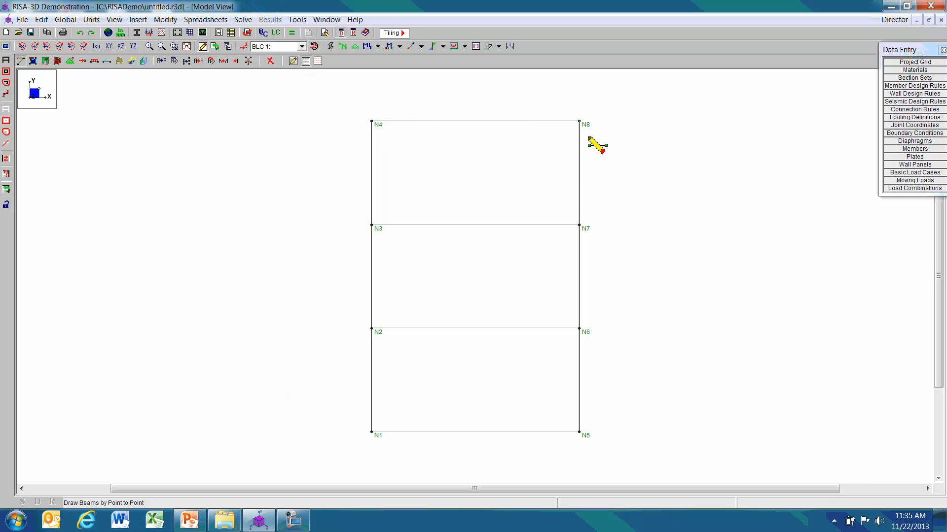
pyautogui.click(373, 225)
pyautogui.click(580, 225)
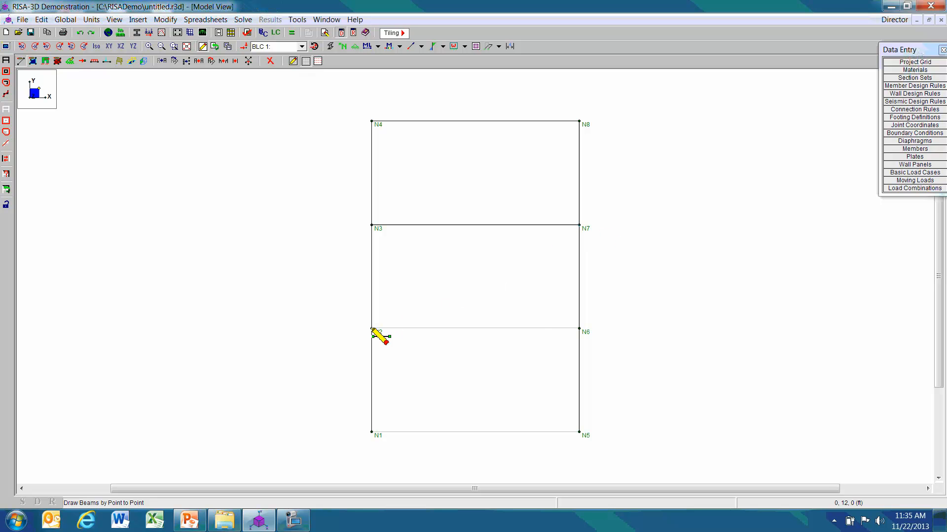
pyautogui.click(373, 329)
pyautogui.click(579, 328)
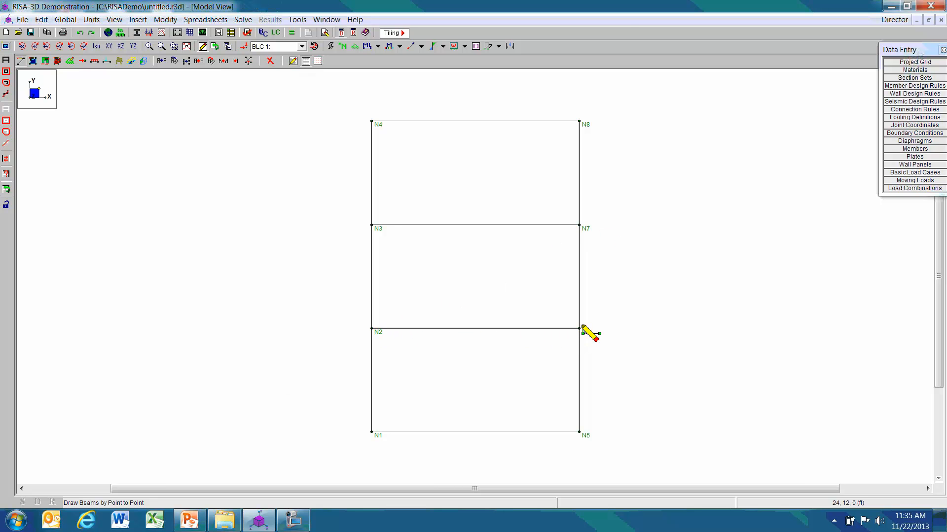
pyautogui.press('Escape')
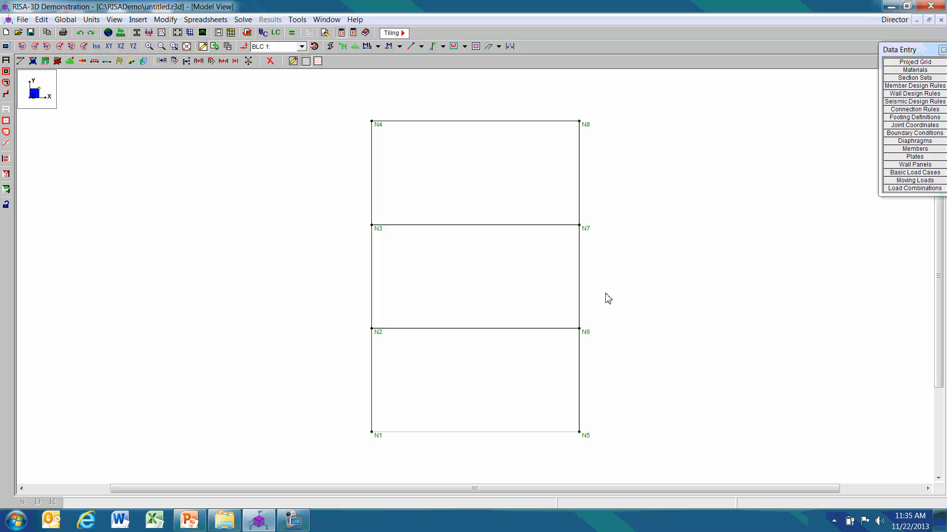
# Define a fixed boundary condition with Z Translation, X Rotation and Y Rotation set to Fixed and the remaining directions set to Reaction.
pyautogui.click(70, 61)
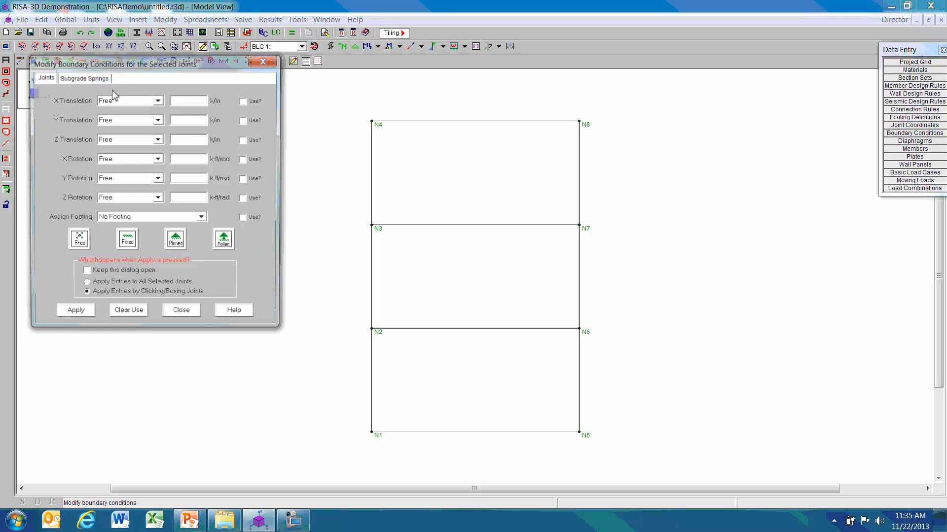
pyautogui.click(130, 247)
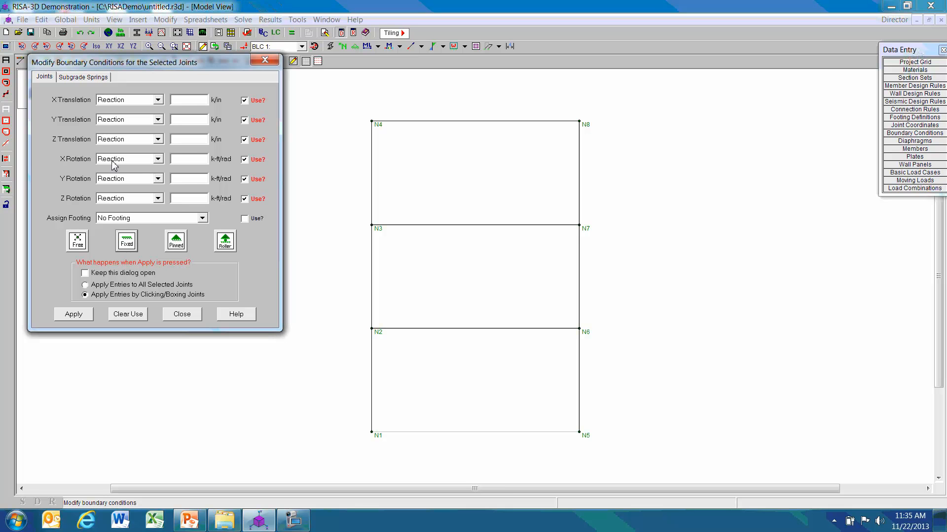
pyautogui.click(157, 139)
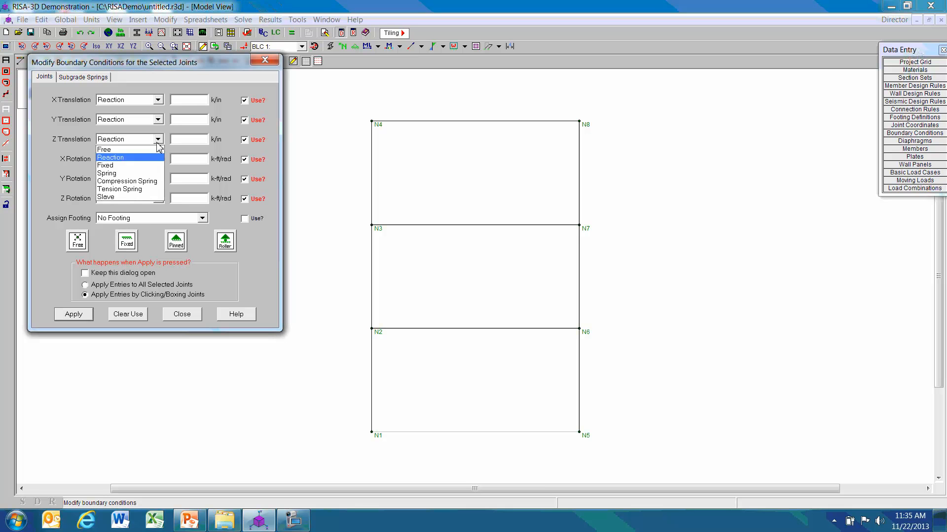
pyautogui.click(127, 166)
pyautogui.click(158, 159)
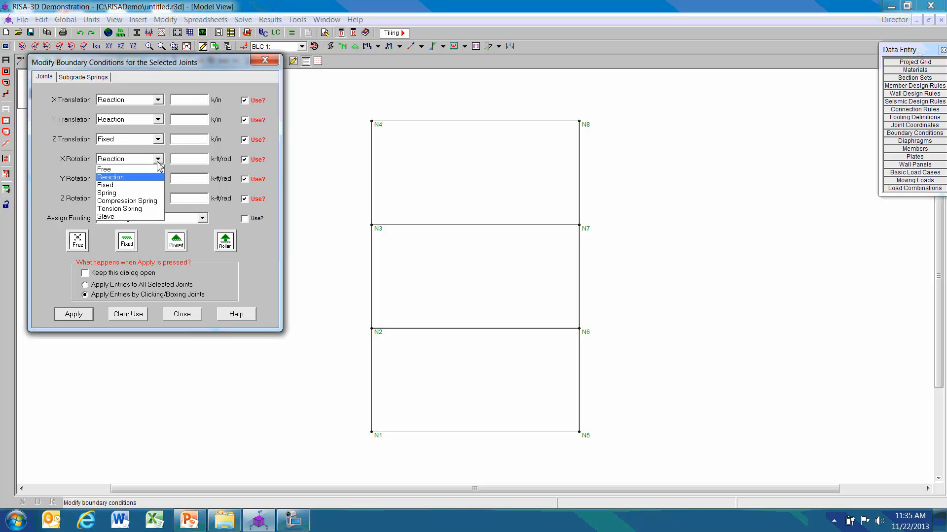
pyautogui.click(132, 185)
pyautogui.click(158, 179)
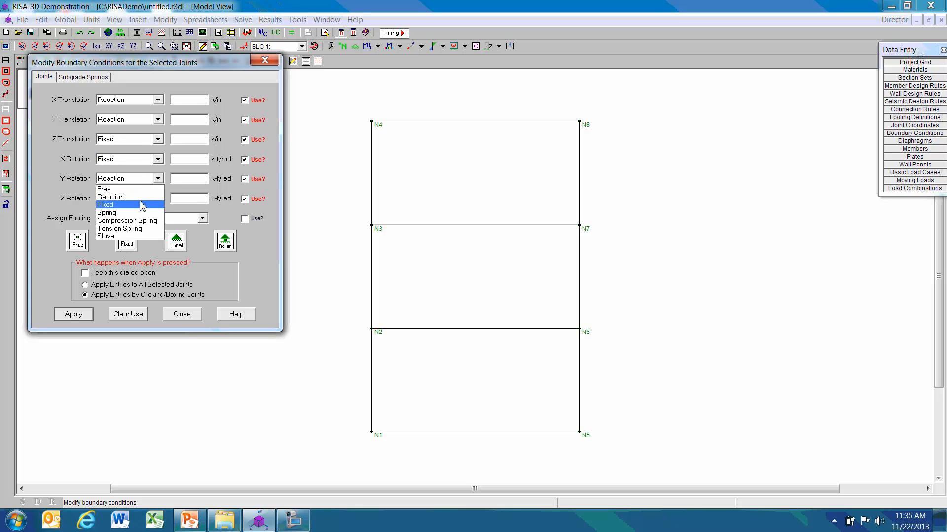
pyautogui.click(145, 204)
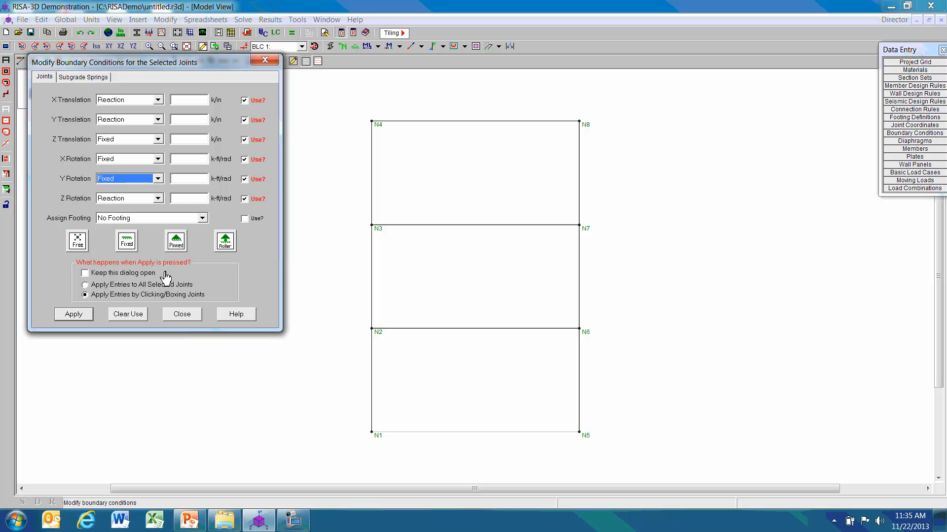
# Apply the defined boundary condition individually to the two base joints N1 and N5.
pyautogui.click(74, 314)
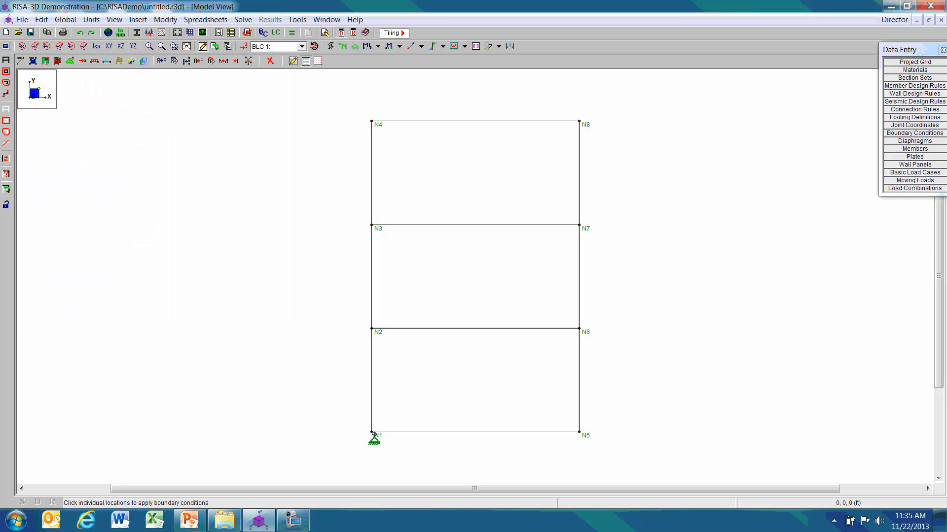
pyautogui.click(371, 432)
pyautogui.click(580, 433)
# Set the boundary condition's X Translation, Y Translation and Z Rotation to Free, keeping the other directions Fixed.
pyautogui.click(70, 61)
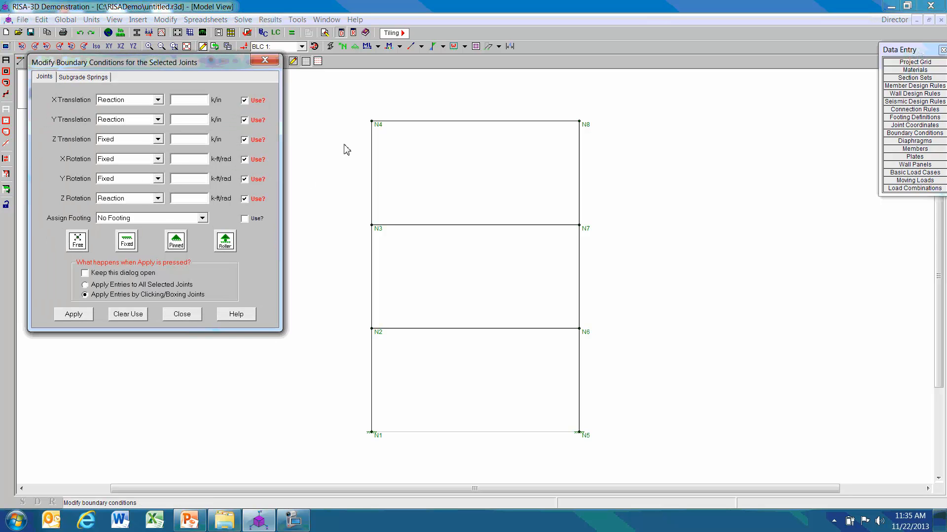
pyautogui.click(157, 100)
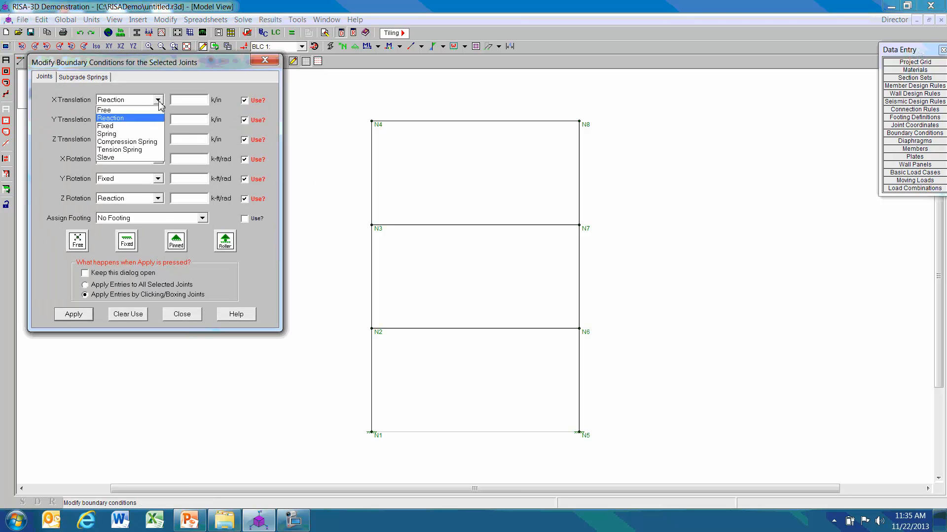
pyautogui.click(149, 110)
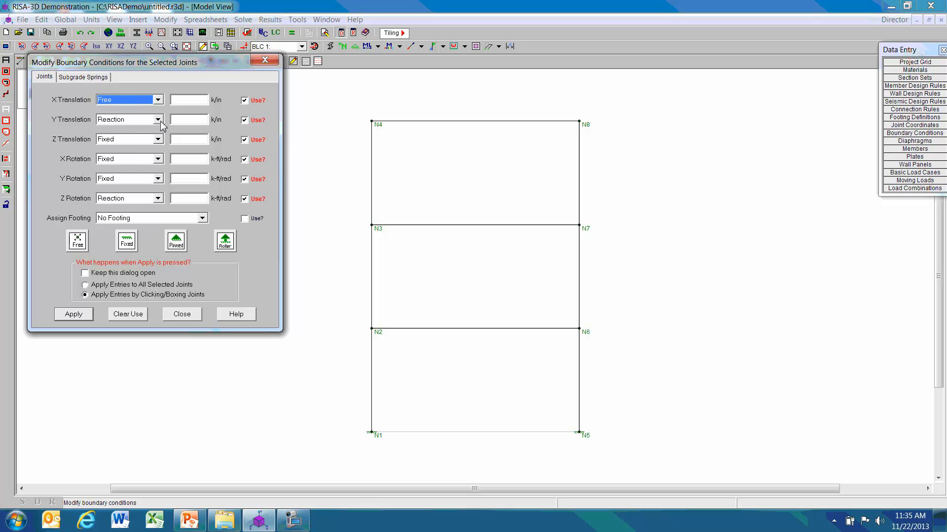
pyautogui.click(158, 119)
pyautogui.click(150, 129)
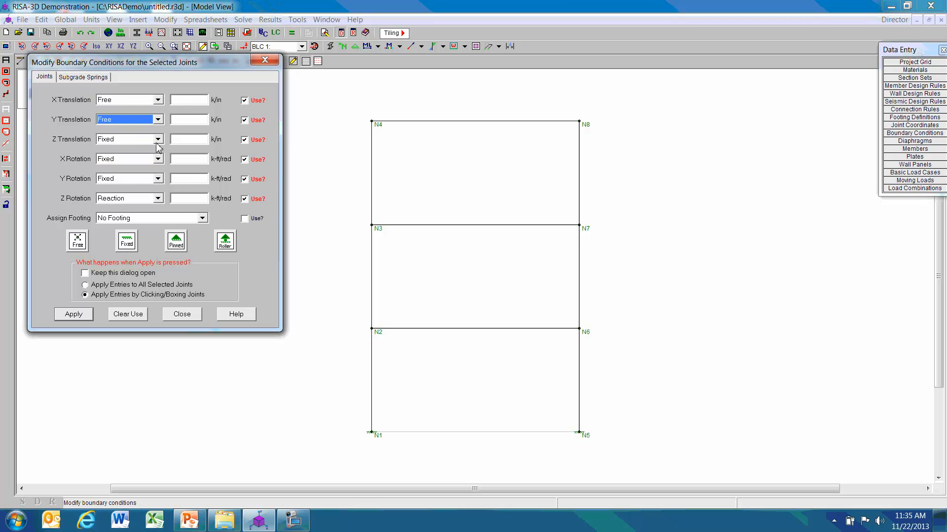
pyautogui.click(158, 198)
pyautogui.click(144, 209)
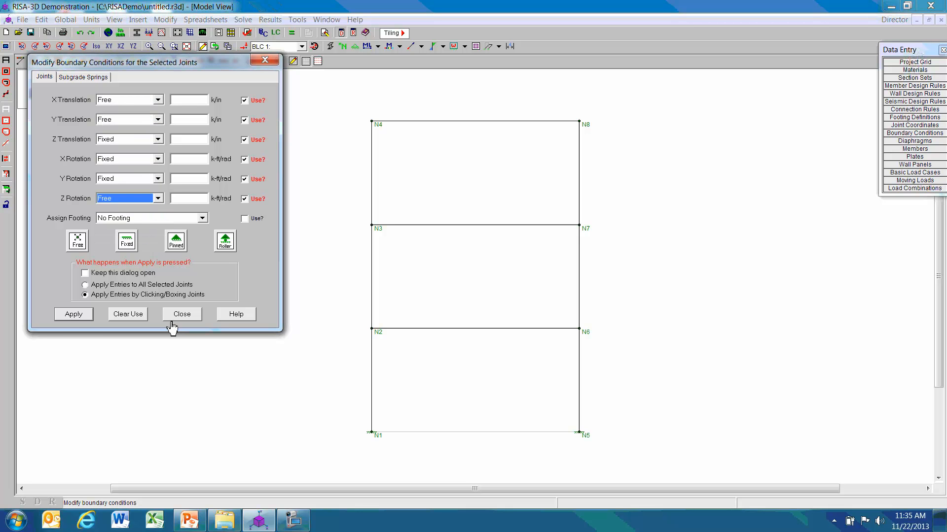
# Apply the boundary condition individually to the six upper joints N2, N6, N7, N3, N4 and N8, and end the command.
pyautogui.click(74, 316)
pyautogui.click(372, 331)
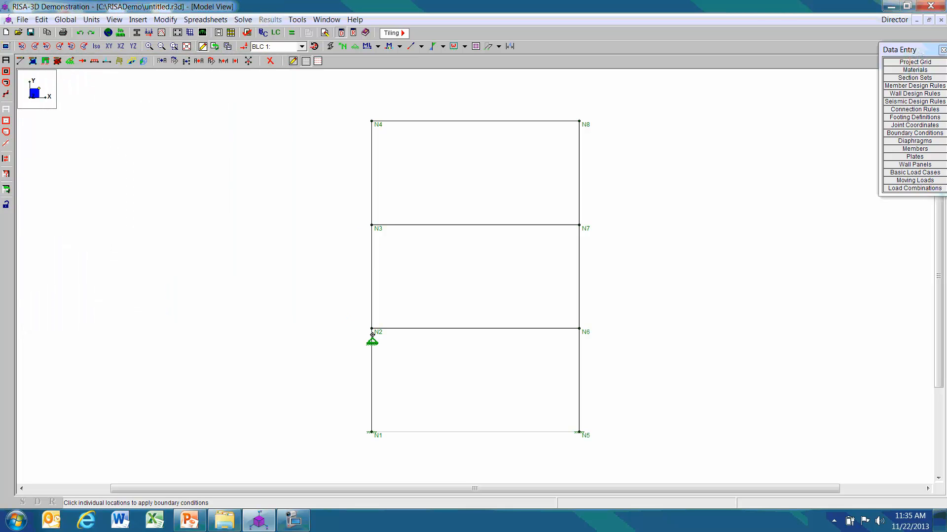
pyautogui.click(579, 329)
pyautogui.click(579, 225)
pyautogui.click(372, 225)
pyautogui.click(372, 123)
pyautogui.click(578, 123)
pyautogui.rightClick(650, 174)
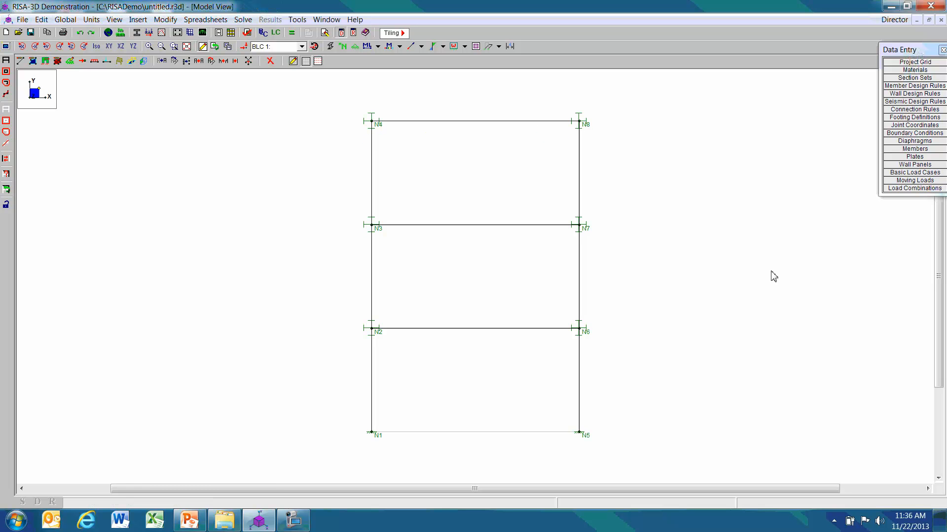
# Apply a global Y point load of -50 k at location 12 ft on the top beam in basic load case 1.
pyautogui.click(107, 61)
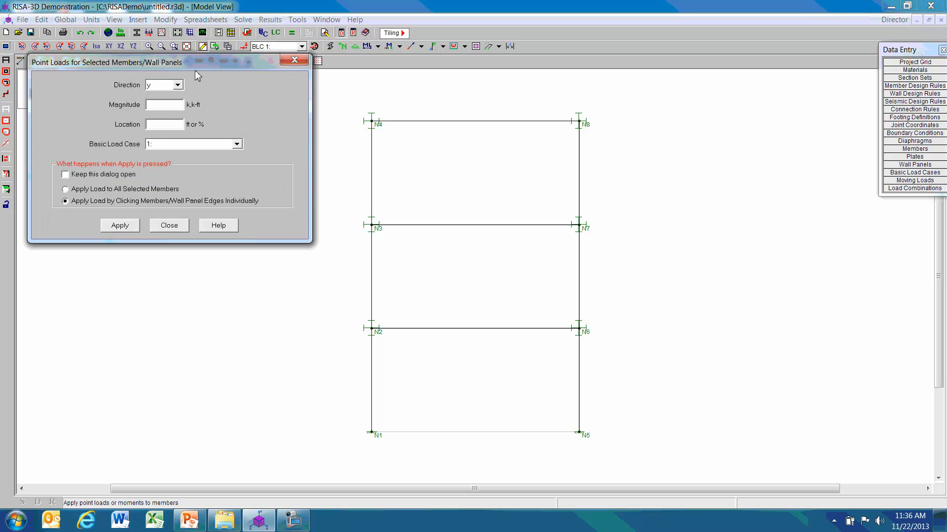
pyautogui.click(219, 163)
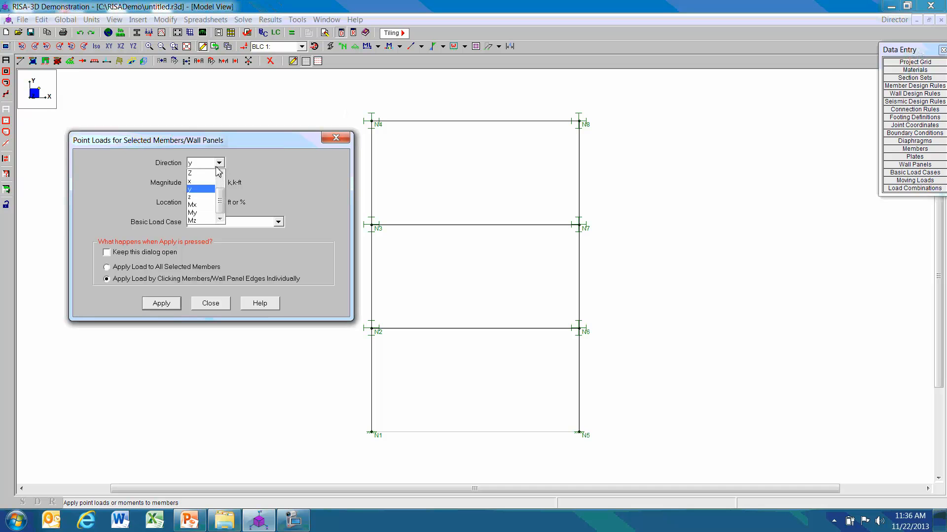
pyautogui.click(198, 181)
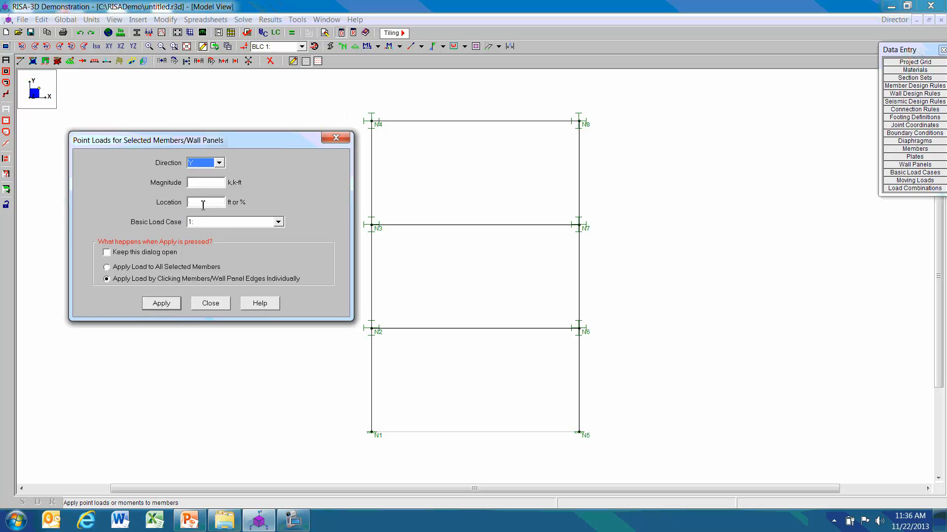
pyautogui.click(197, 183)
pyautogui.write('12')
pyautogui.click(161, 304)
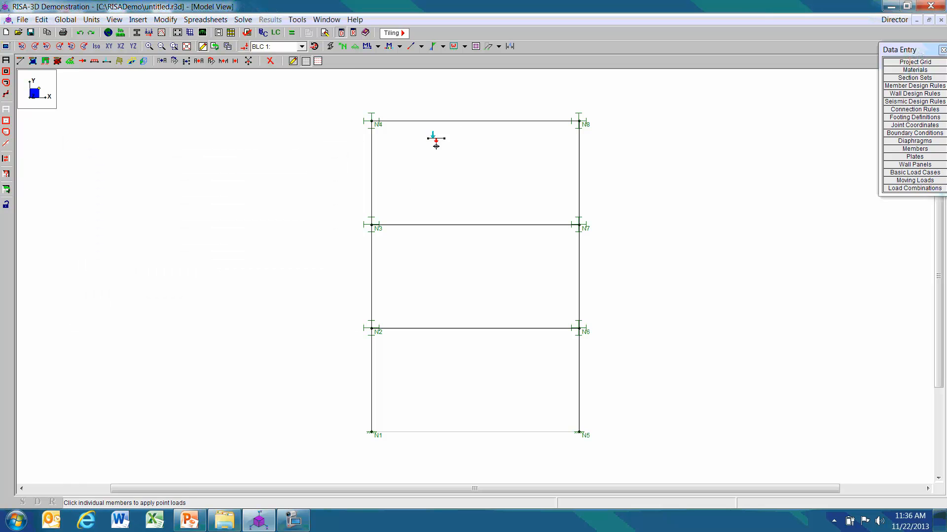
pyautogui.click(455, 121)
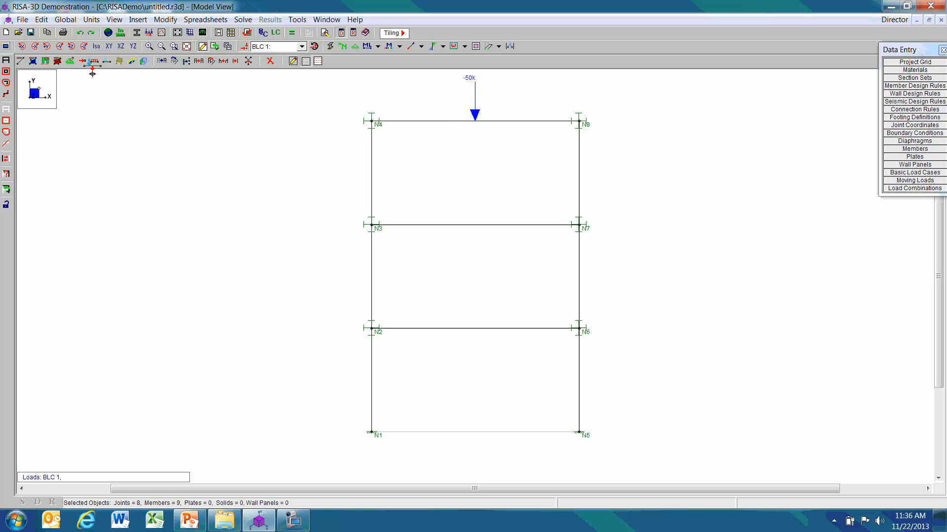
# Apply a global Y point load of -100 k at location 12 ft to the middle and lowest beams.
pyautogui.click(106, 61)
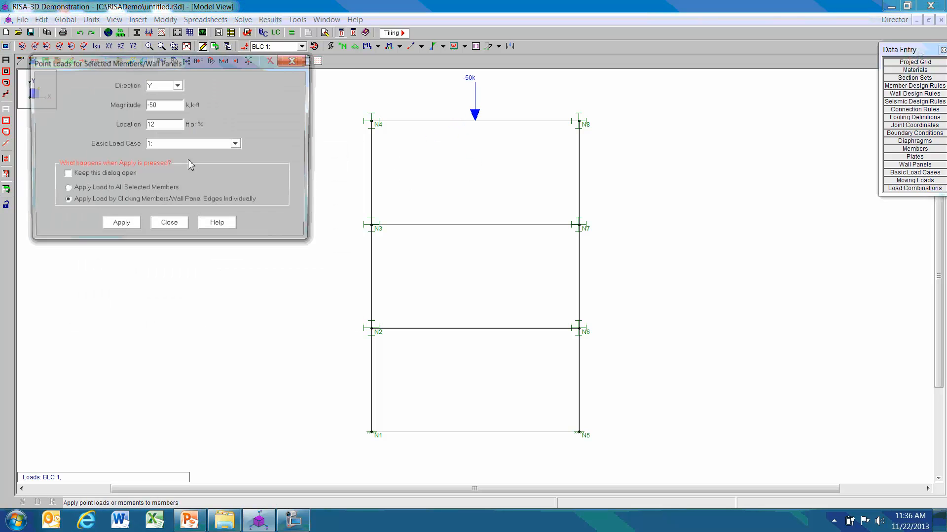
pyautogui.doubleClick(153, 105)
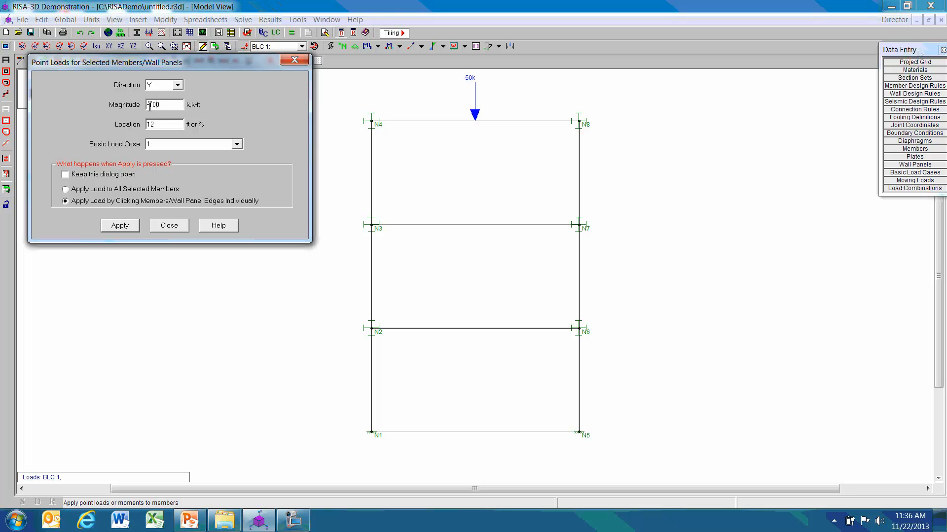
pyautogui.click(129, 227)
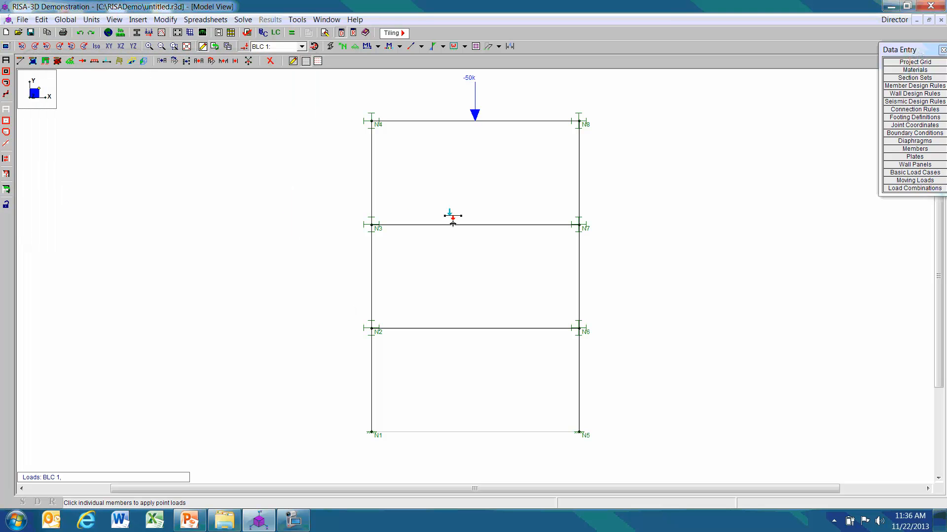
pyautogui.click(452, 220)
pyautogui.click(495, 328)
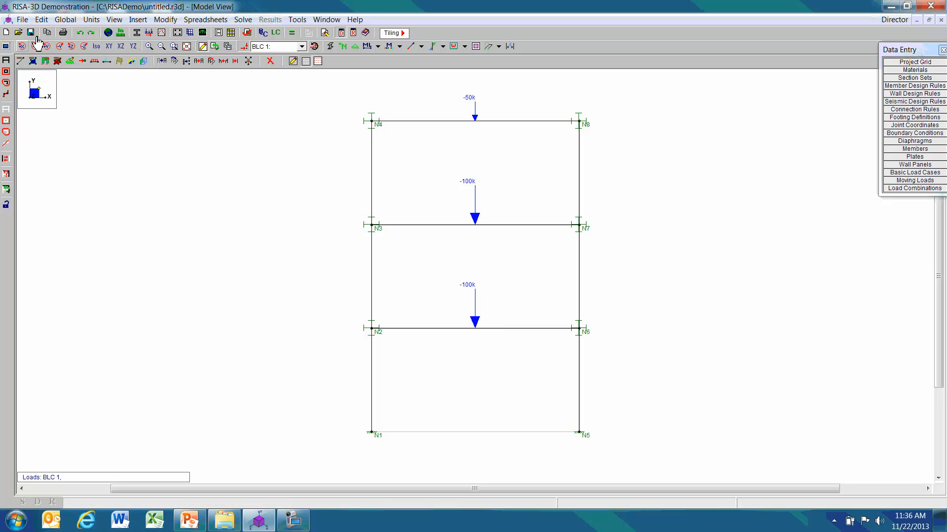
# Open the Chopra Figure 6.9.5 spectrum from the Response Spectra Library and review its period and acceleration data.
pyautogui.click(165, 19)
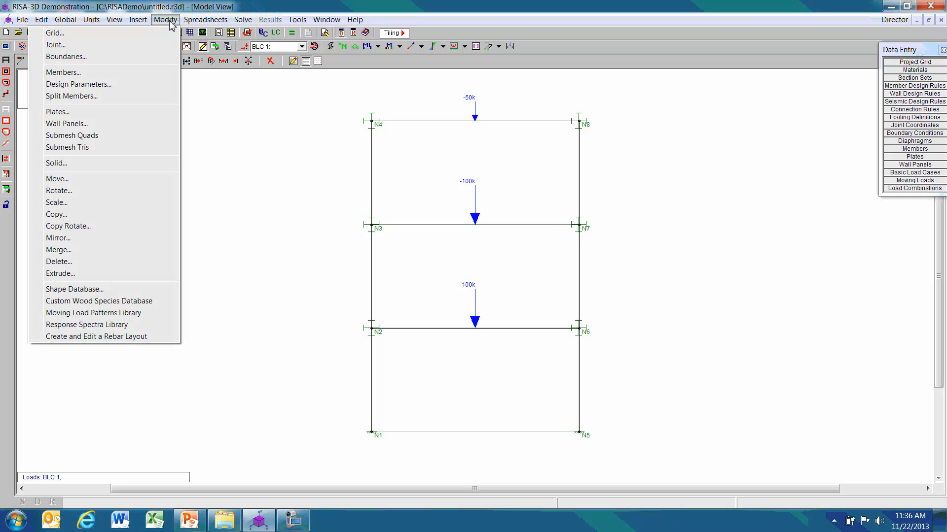
pyautogui.click(131, 325)
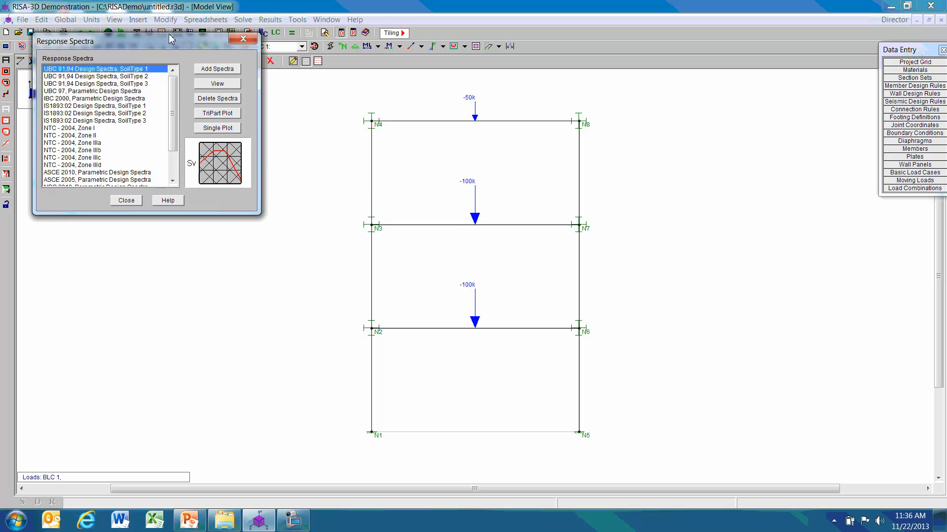
pyautogui.moveTo(170, 38); pyautogui.dragTo(472, 87)
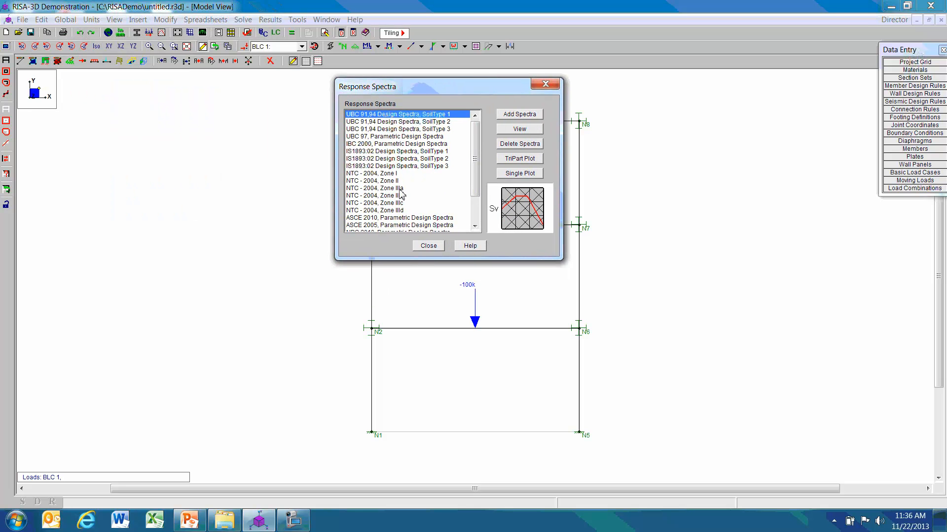
pyautogui.moveTo(477, 163); pyautogui.dragTo(479, 187)
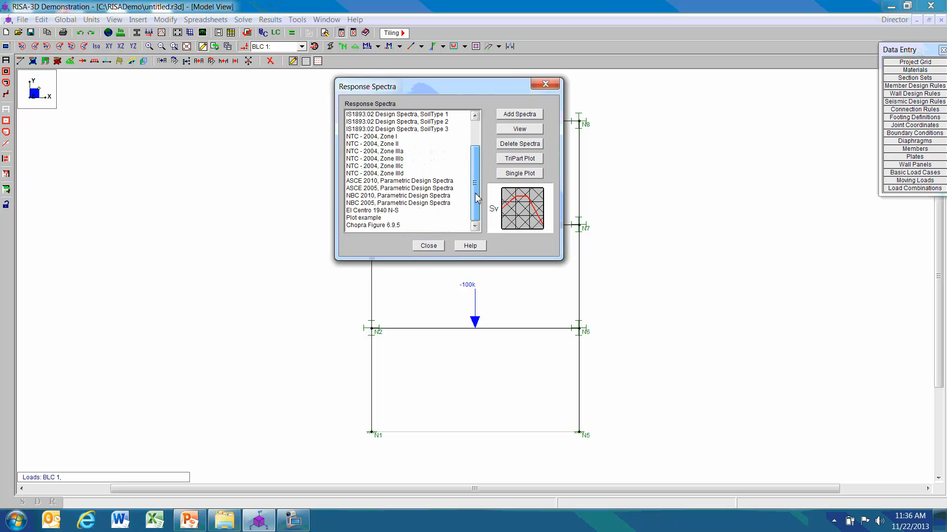
pyautogui.click(377, 225)
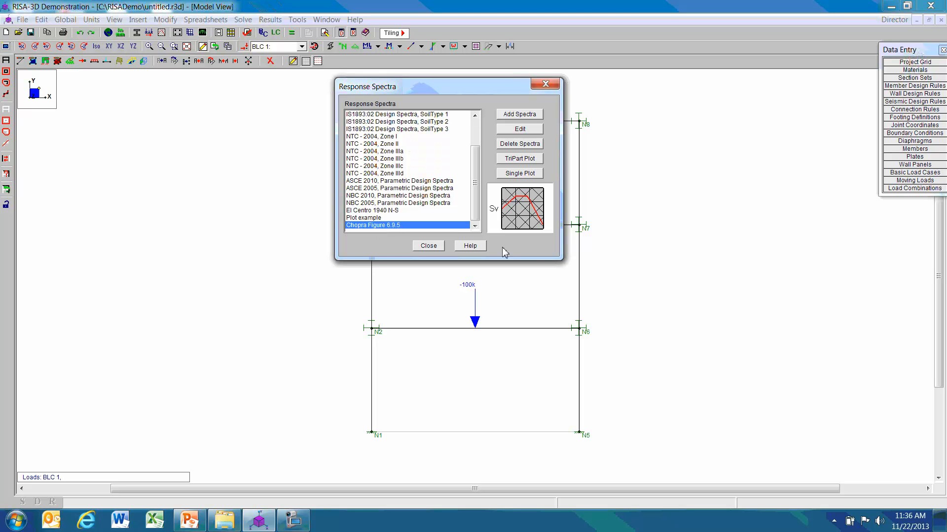
pyautogui.click(525, 130)
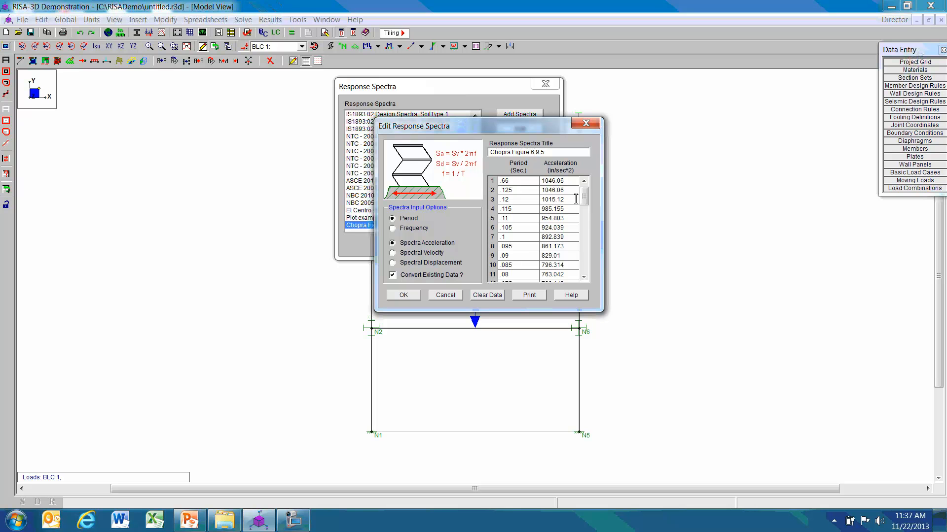
pyautogui.moveTo(583, 197)
pyautogui.mouseDown()
pyautogui.moveTo(584, 227)
pyautogui.moveTo(592, 198)
pyautogui.mouseUp()
pyautogui.moveTo(584, 198); pyautogui.dragTo(584, 224)
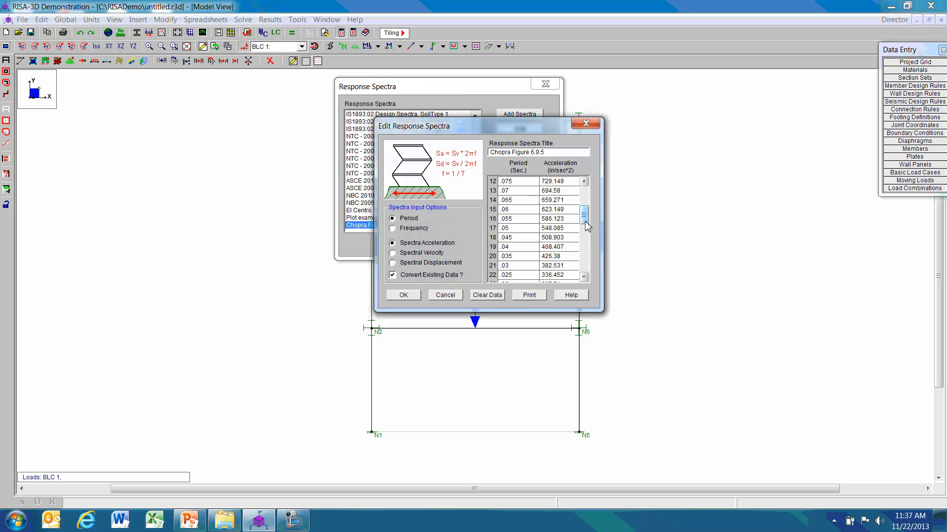
pyautogui.moveTo(585, 220); pyautogui.dragTo(584, 244)
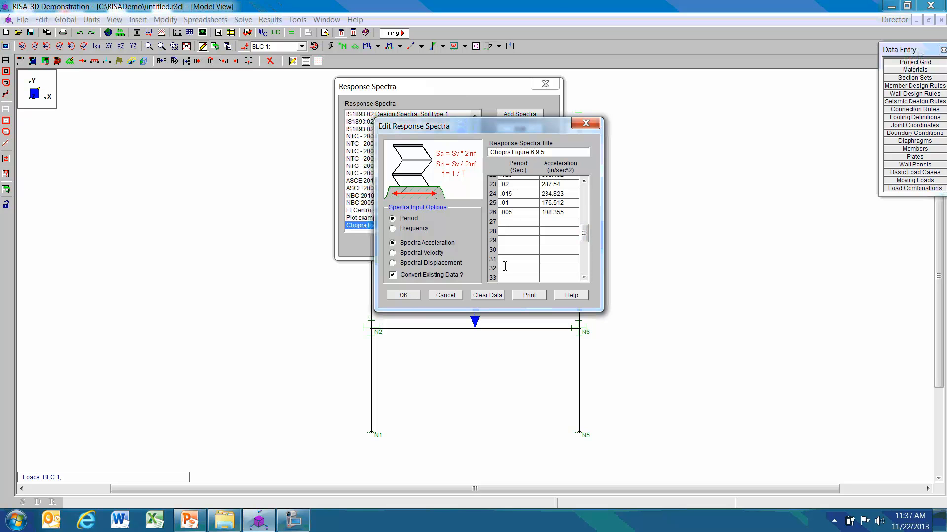
pyautogui.click(405, 295)
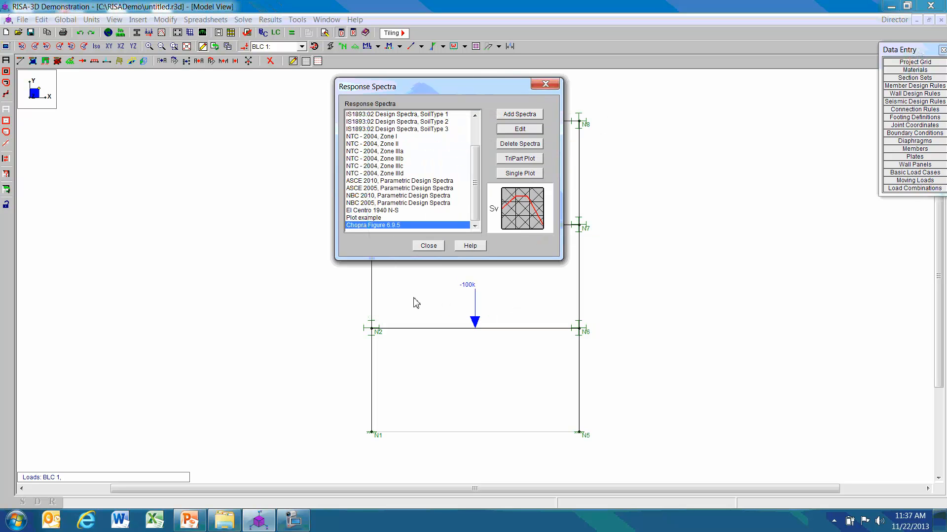
# View the single plot of the Chopra Figure 6.9.5 spectrum and close the Response Spectra Library.
pyautogui.click(524, 173)
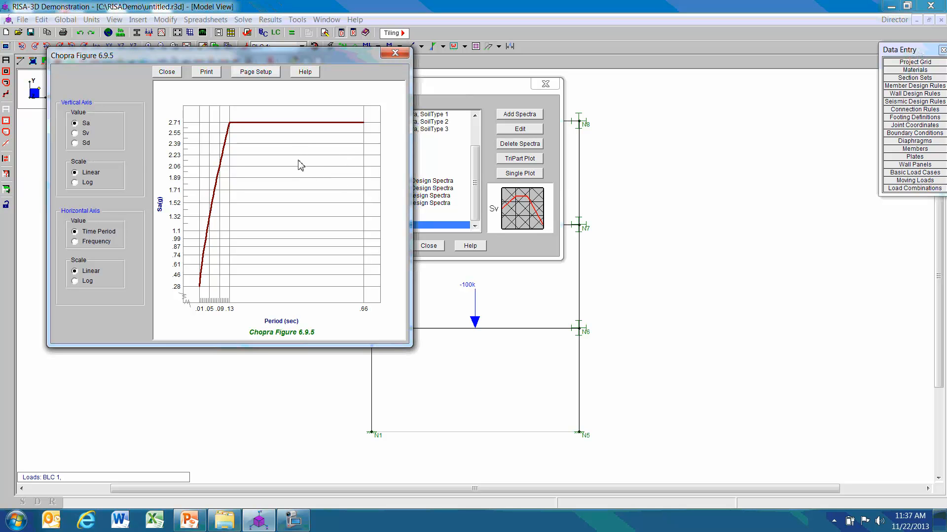
pyautogui.click(395, 53)
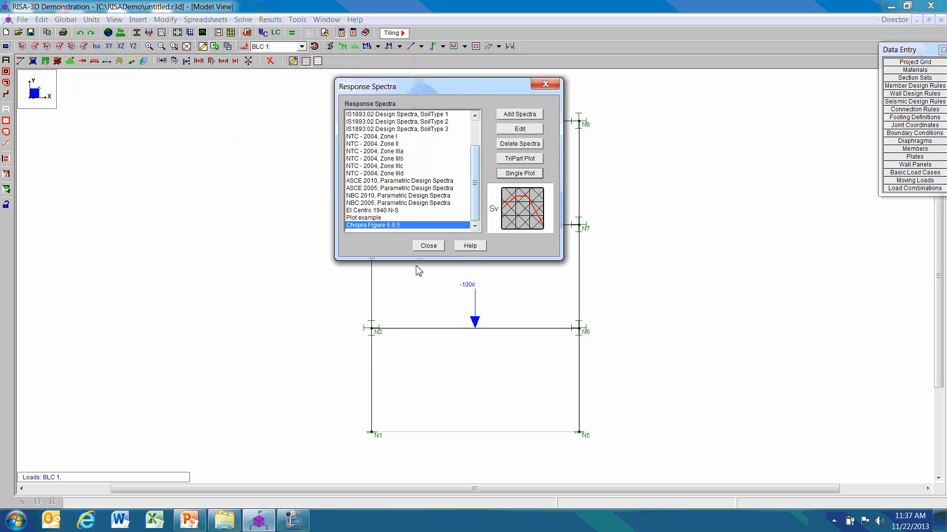
pyautogui.click(545, 84)
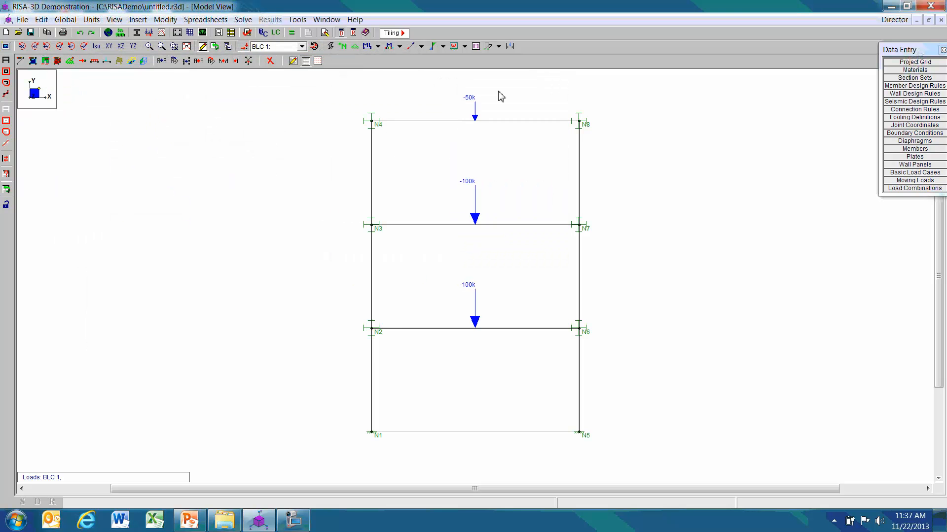
# Create a load combination that includes the X direction response spectra results (SX) with a factor of .25.
pyautogui.click(277, 35)
pyautogui.moveTo(338, 88); pyautogui.dragTo(629, 210)
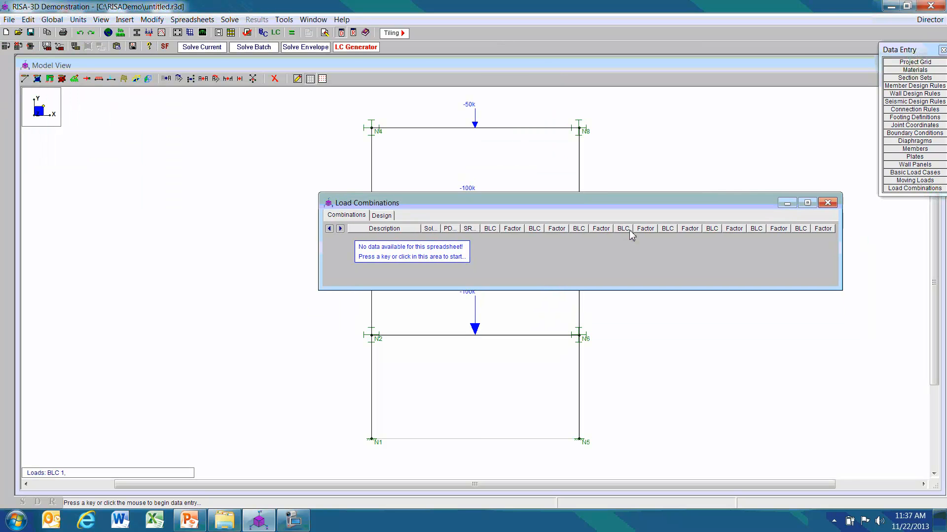
pyautogui.click(493, 244)
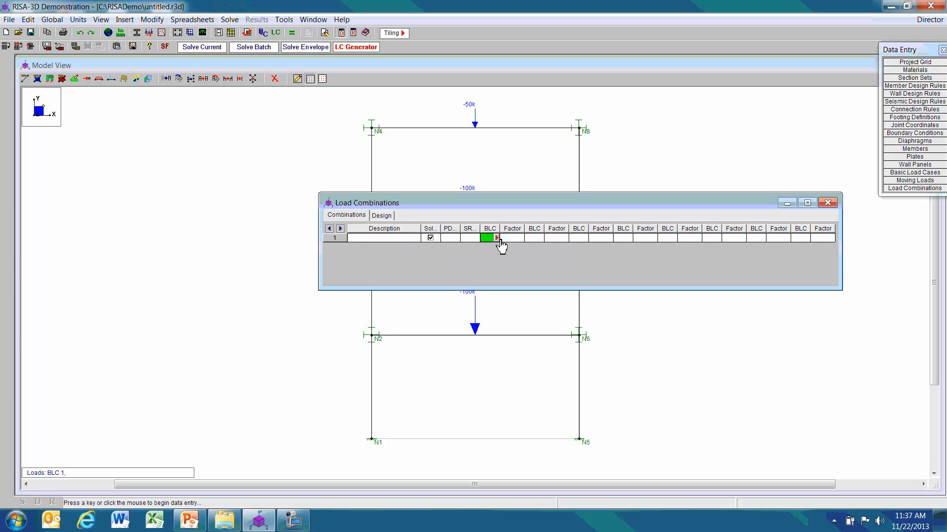
pyautogui.click(496, 238)
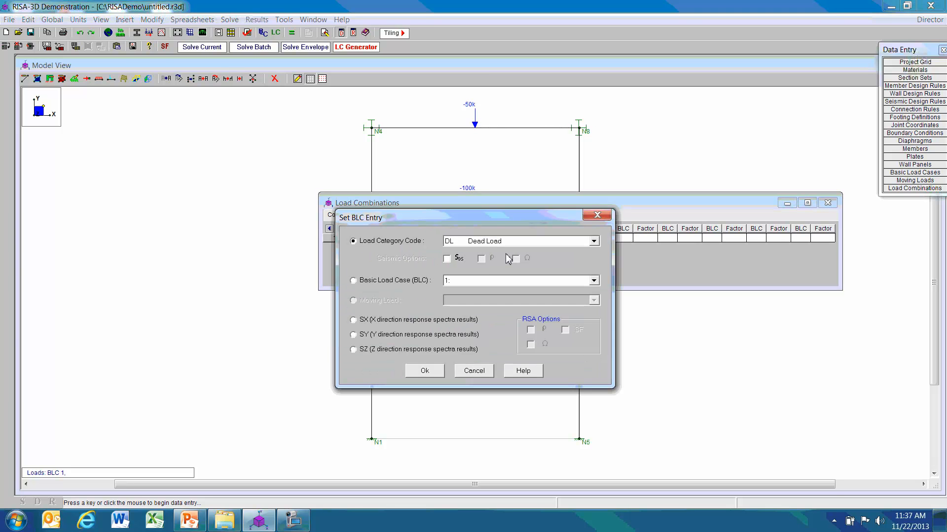
pyautogui.click(354, 320)
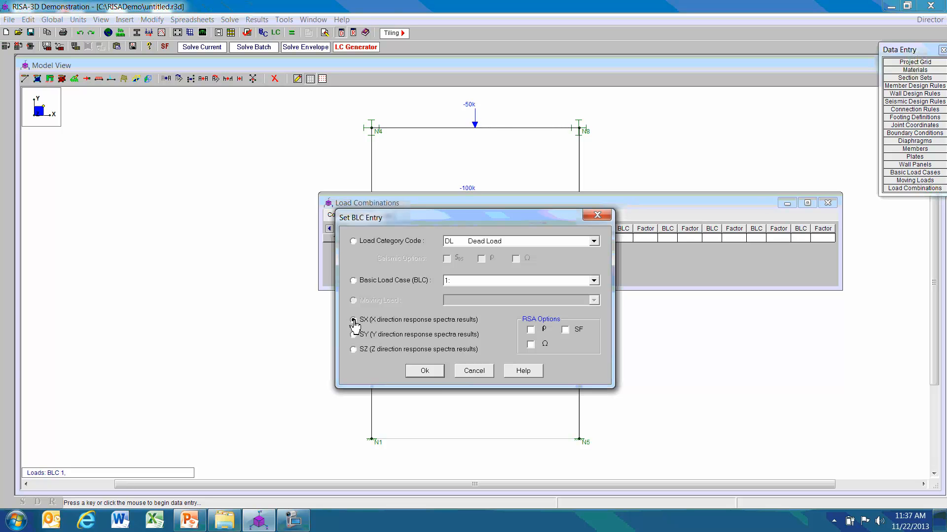
pyautogui.click(426, 372)
pyautogui.click(515, 240)
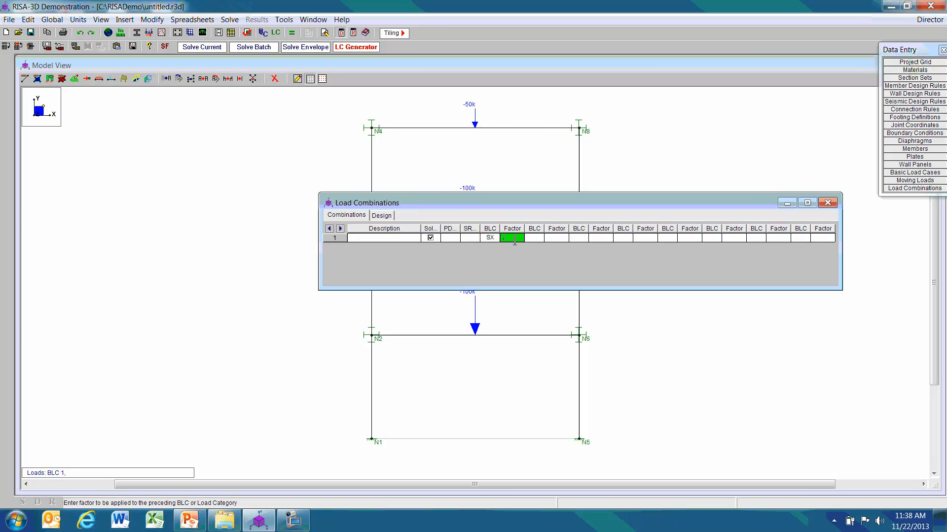
# Add the Dead Load category (DL) with a factor of 1 to the load combination and close the load combinations spreadsheet.
pyautogui.click(541, 241)
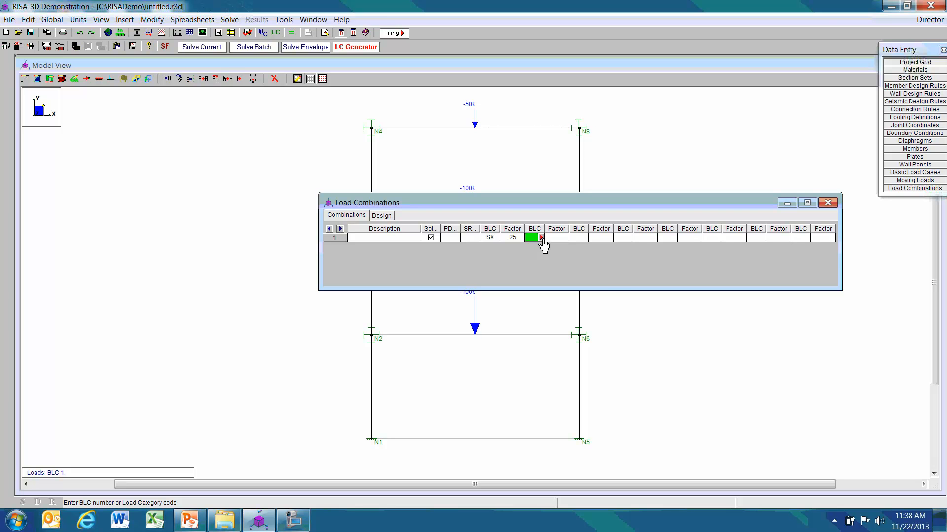
pyautogui.click(542, 238)
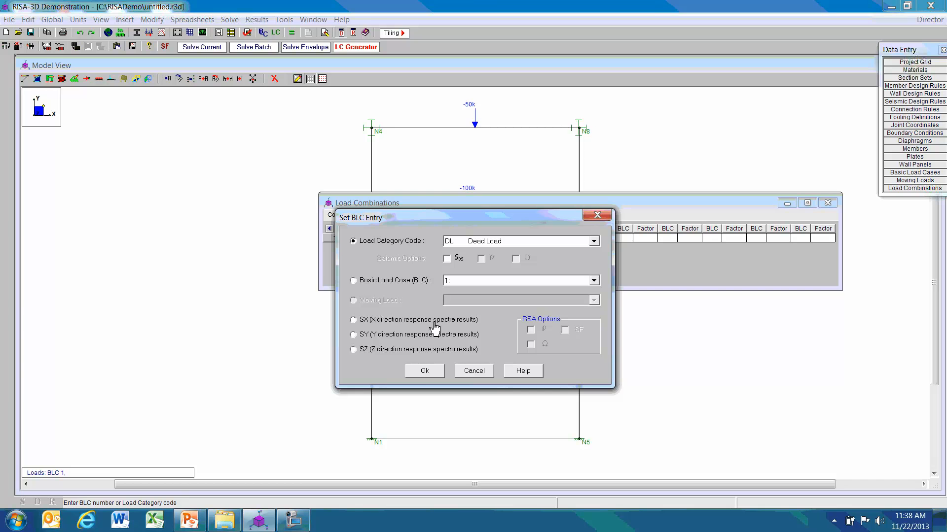
pyautogui.click(424, 373)
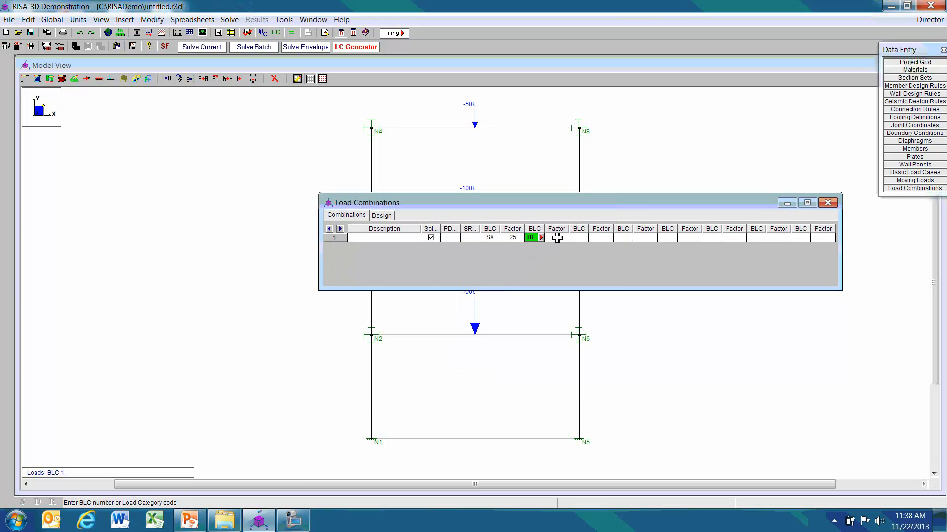
pyautogui.click(557, 240)
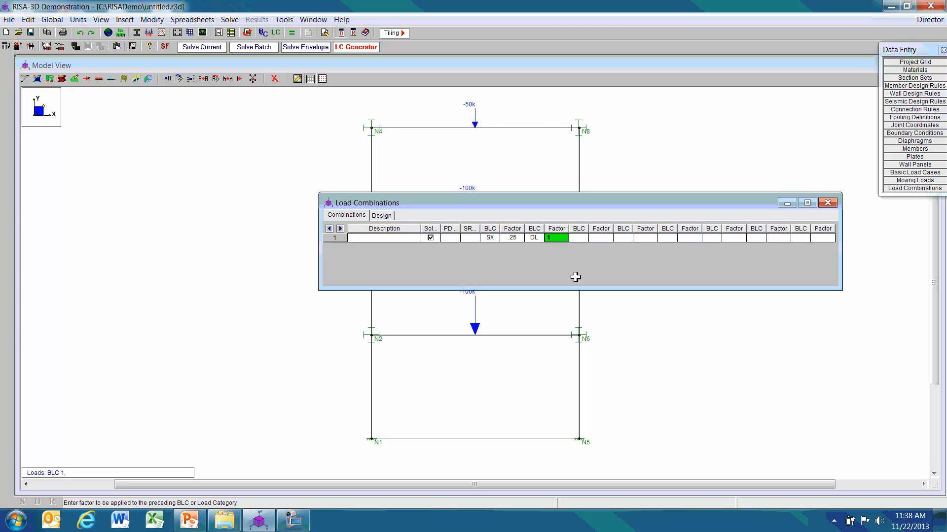
pyautogui.click(827, 204)
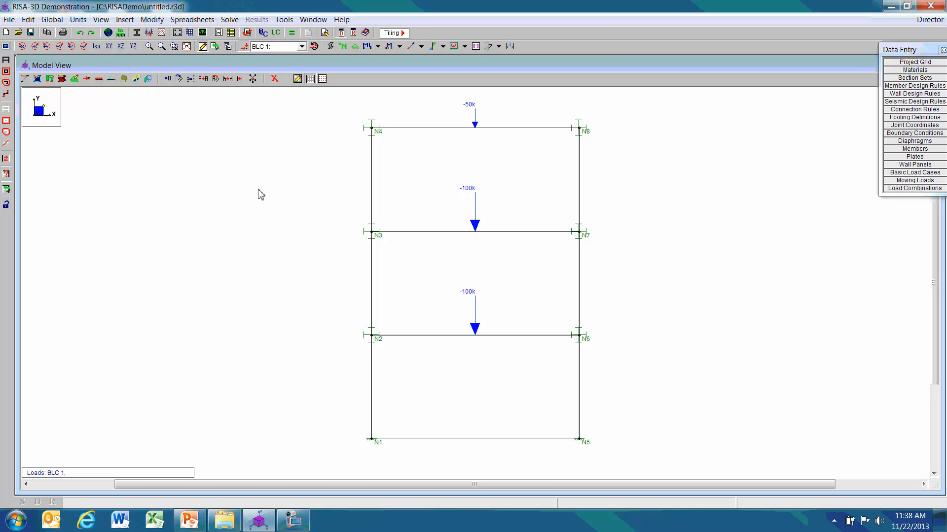
# Set up a Dynamics (Eigensolution/Response Spectra) solution with SRSS as the combination method.
pyautogui.click(292, 33)
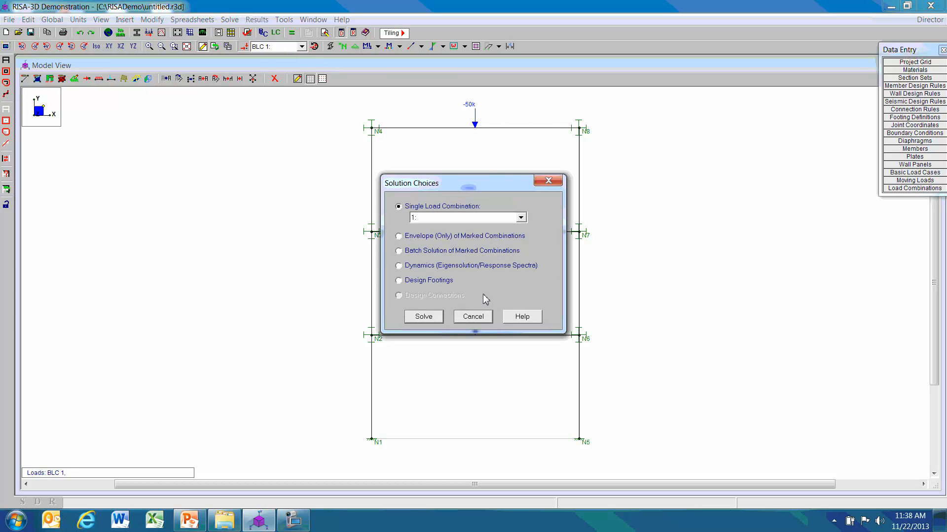
pyautogui.click(399, 266)
pyautogui.click(427, 318)
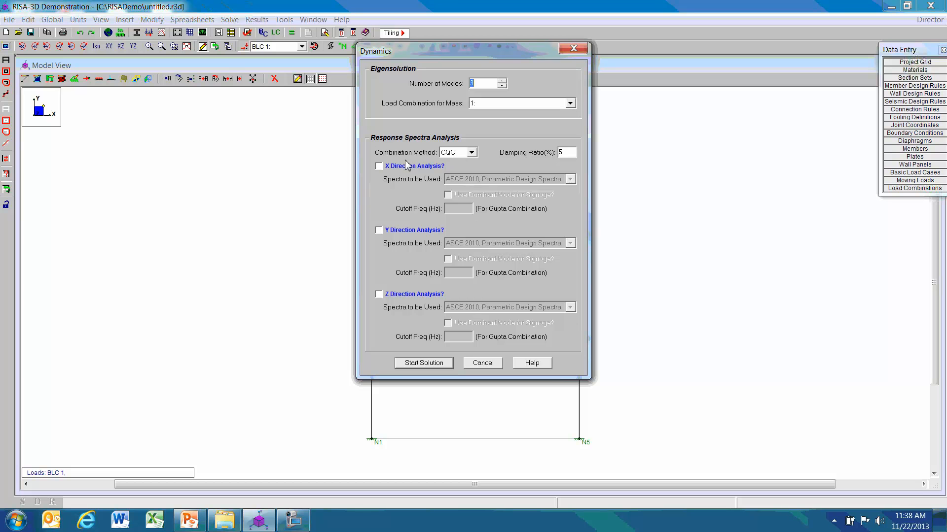
pyautogui.click(472, 152)
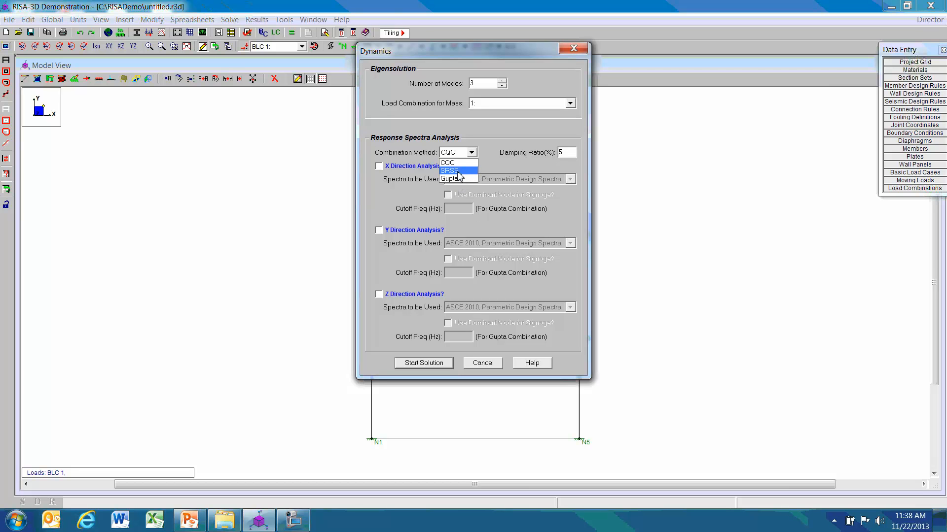
pyautogui.click(458, 172)
# Enable the X direction analysis with the Chopra Figure 6.9.5 spectrum and try to run the dynamics solution.
pyautogui.click(379, 166)
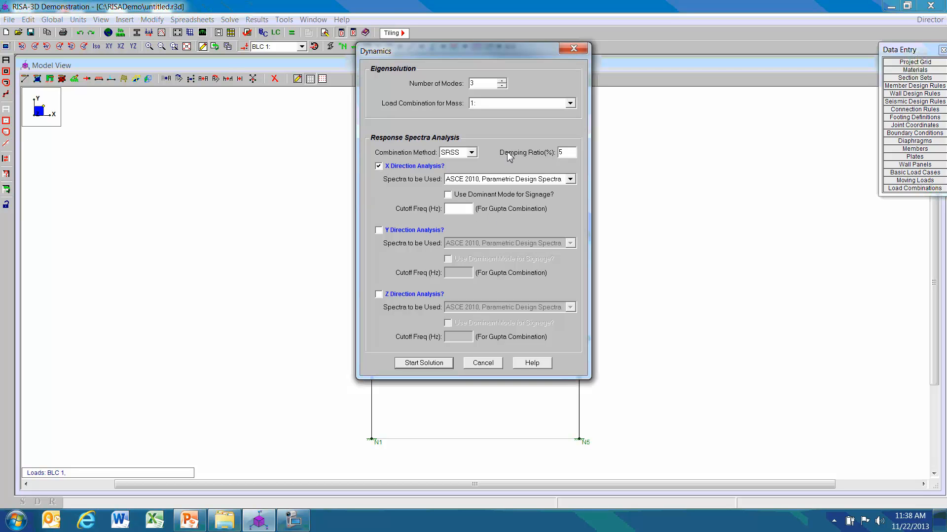
pyautogui.click(570, 179)
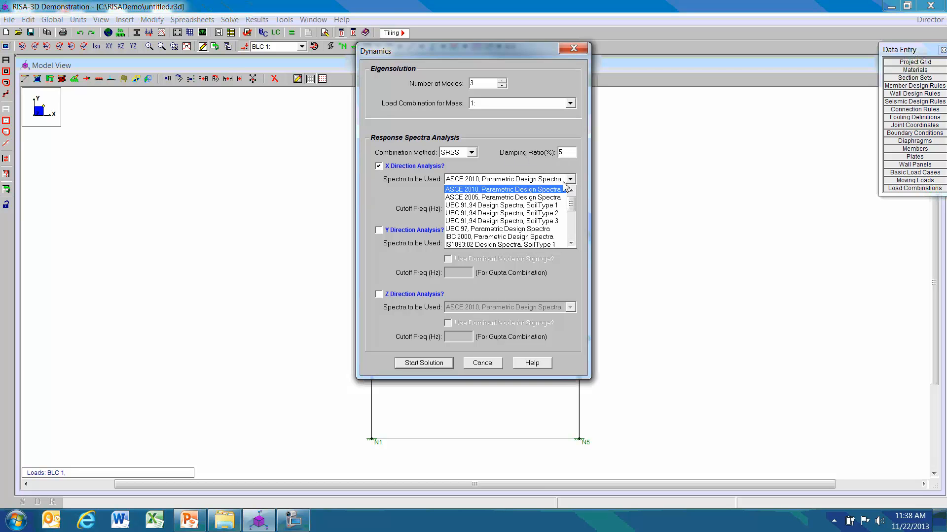
pyautogui.scroll(-5, 522, 227)
pyautogui.scroll(-3, 521, 228)
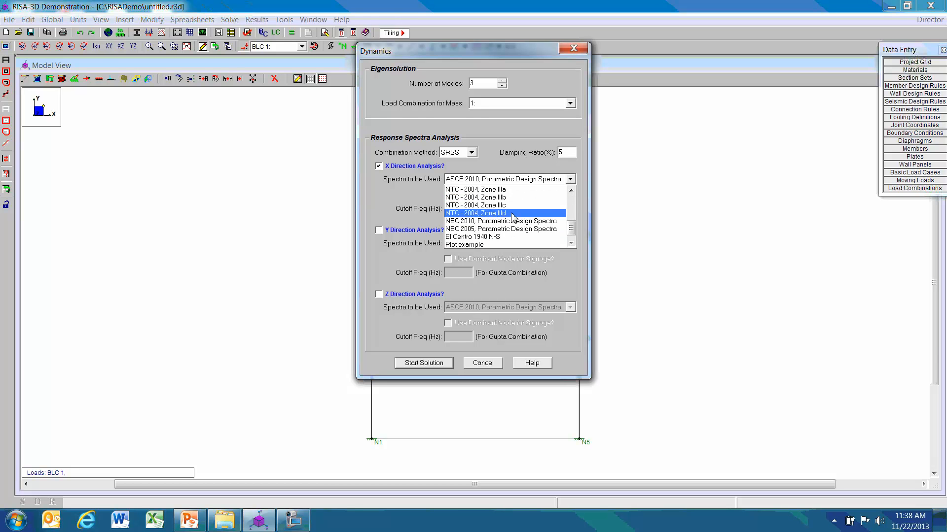
pyautogui.scroll(-1, 513, 218)
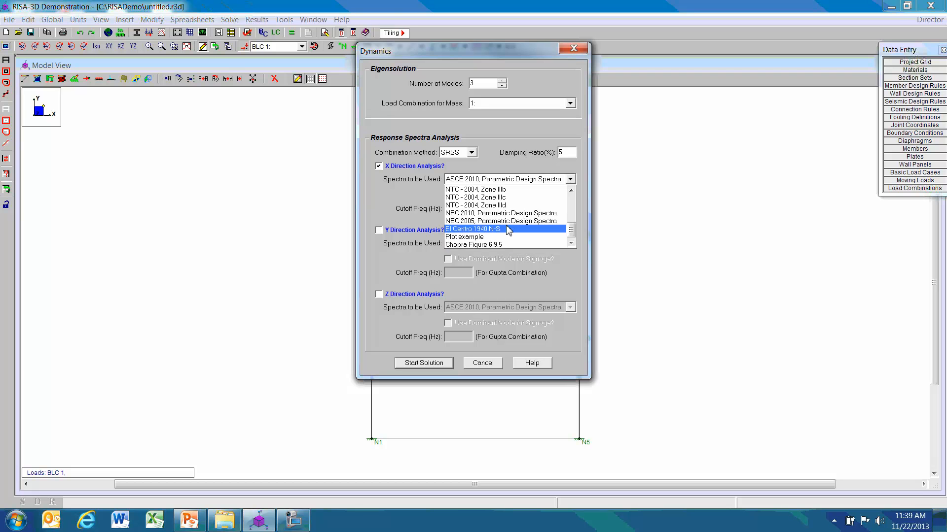
pyautogui.click(512, 245)
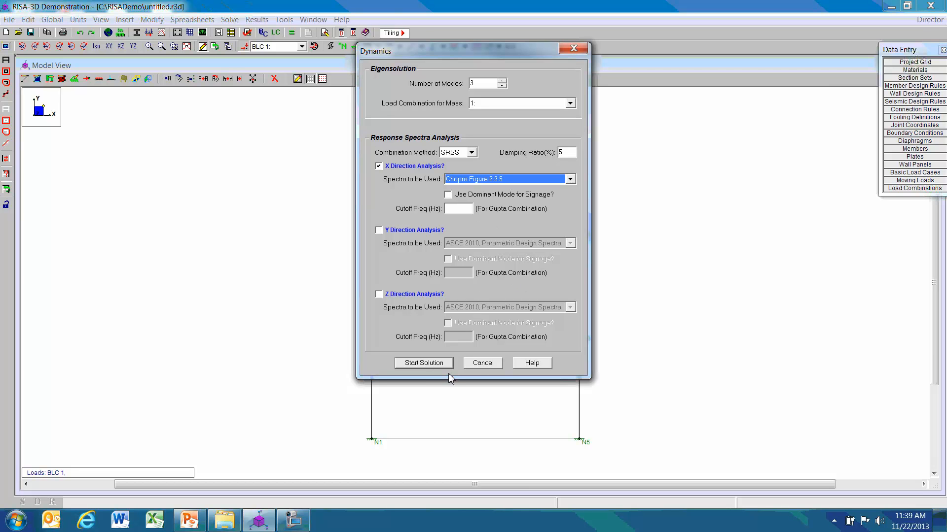
pyautogui.click(433, 366)
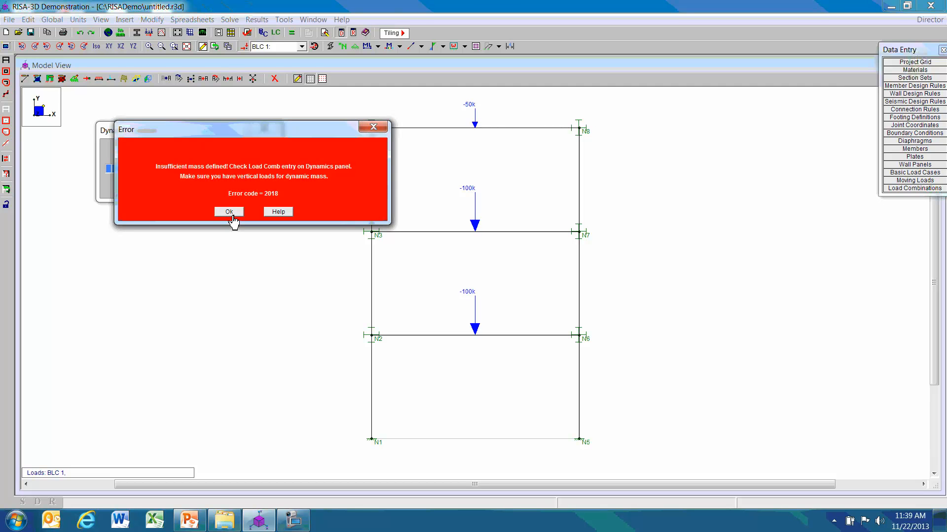
pyautogui.click(233, 217)
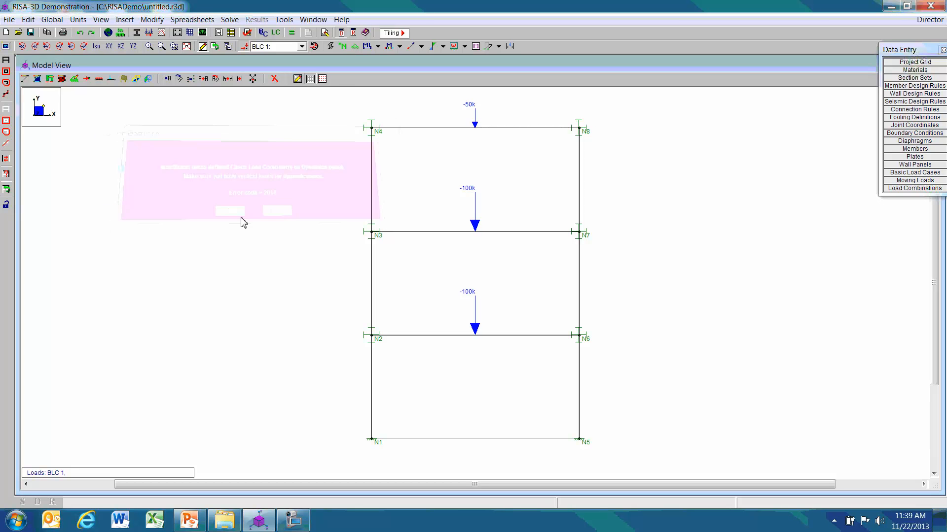
# Replace the DL entry in the load combination with basic load case 1 and close the load combinations spreadsheet.
pyautogui.click(275, 32)
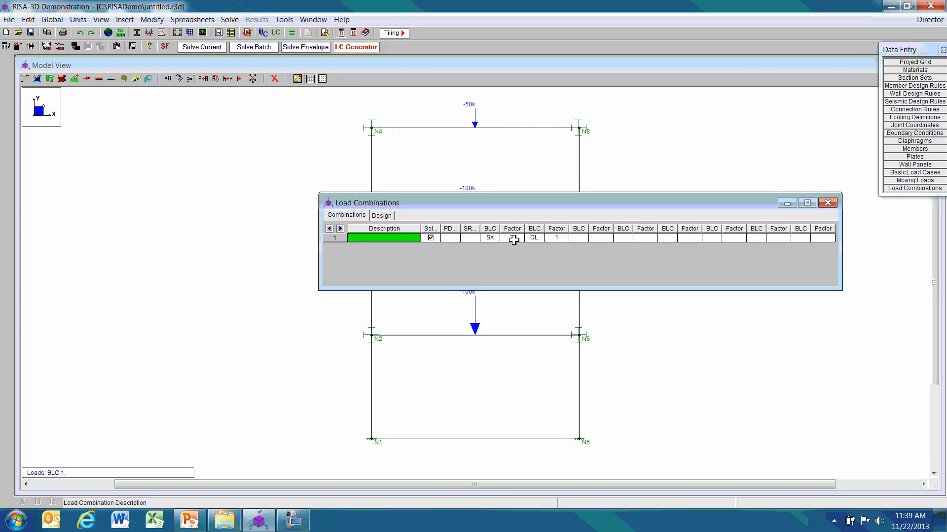
pyautogui.click(469, 238)
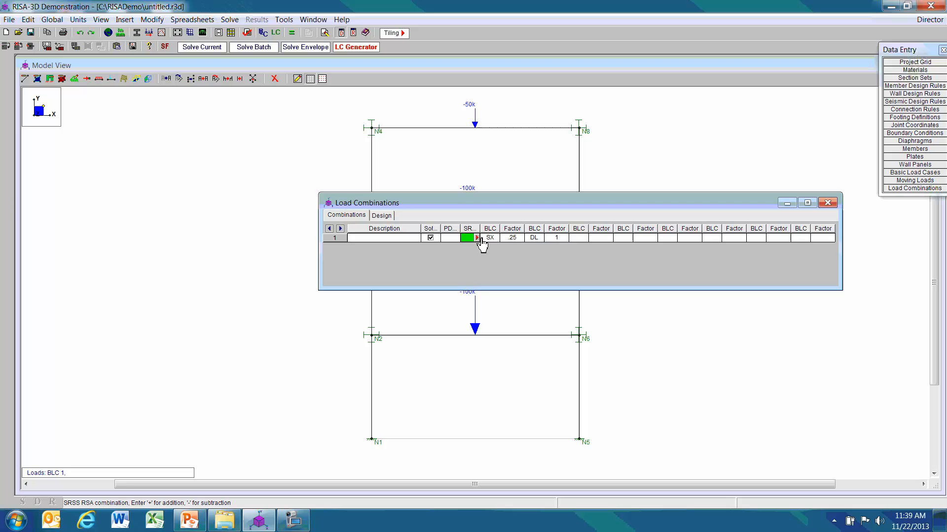
pyautogui.click(537, 240)
pyautogui.click(541, 239)
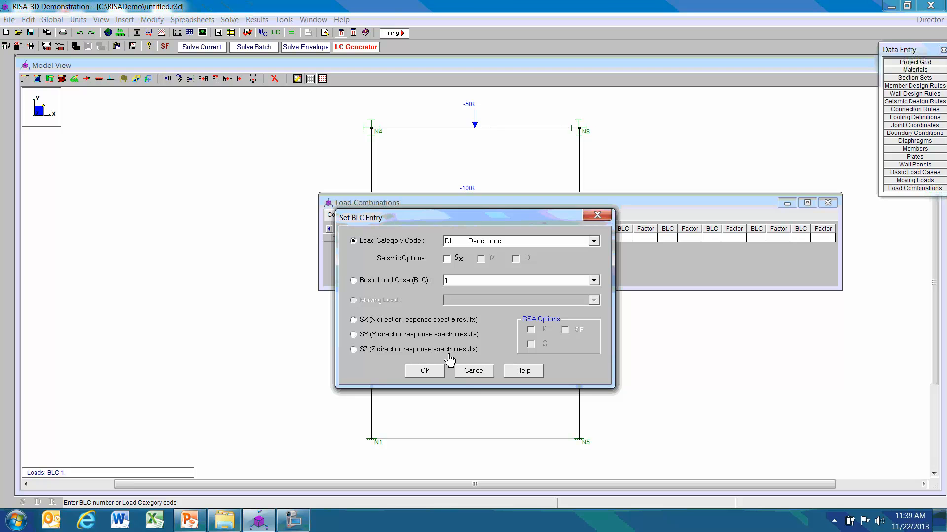
pyautogui.click(475, 371)
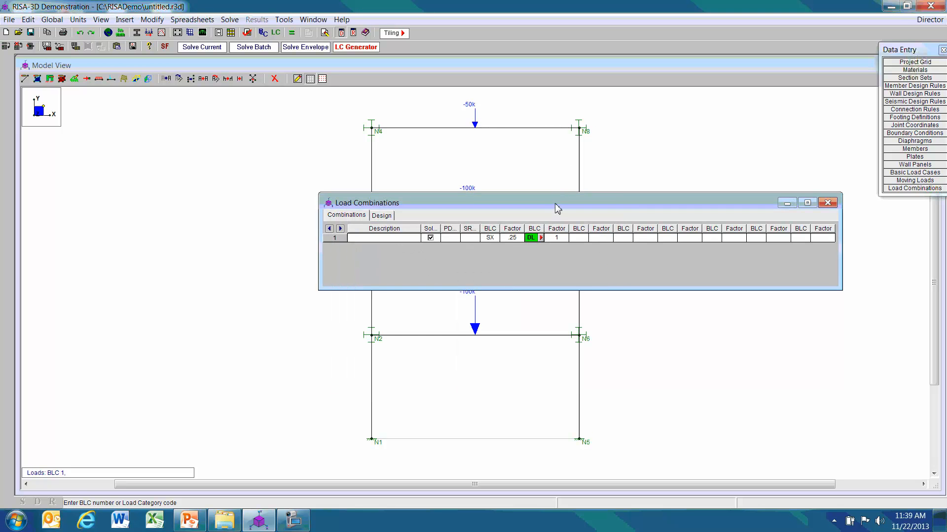
pyautogui.write('1')
pyautogui.click(827, 203)
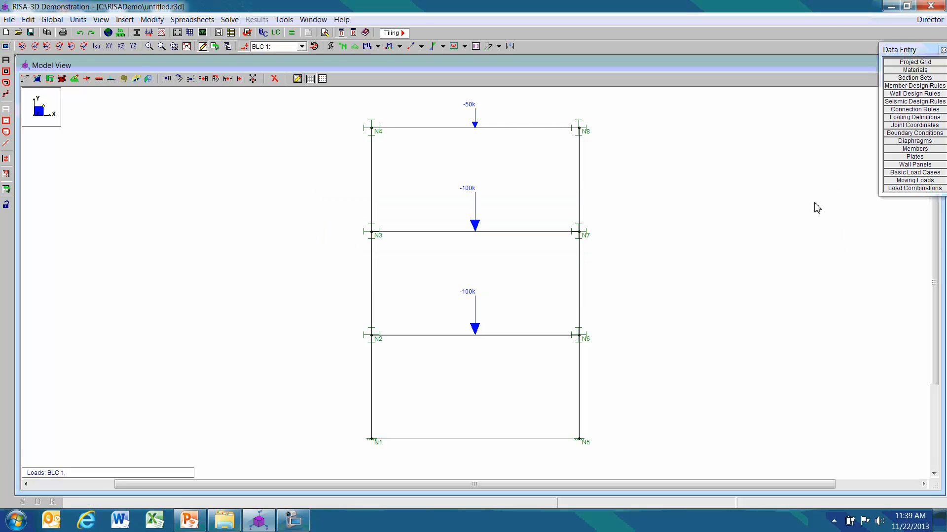
# Run the dynamics solution again with the existing settings, and switch to PowerPoint to view the results summary slide.
pyautogui.click(292, 32)
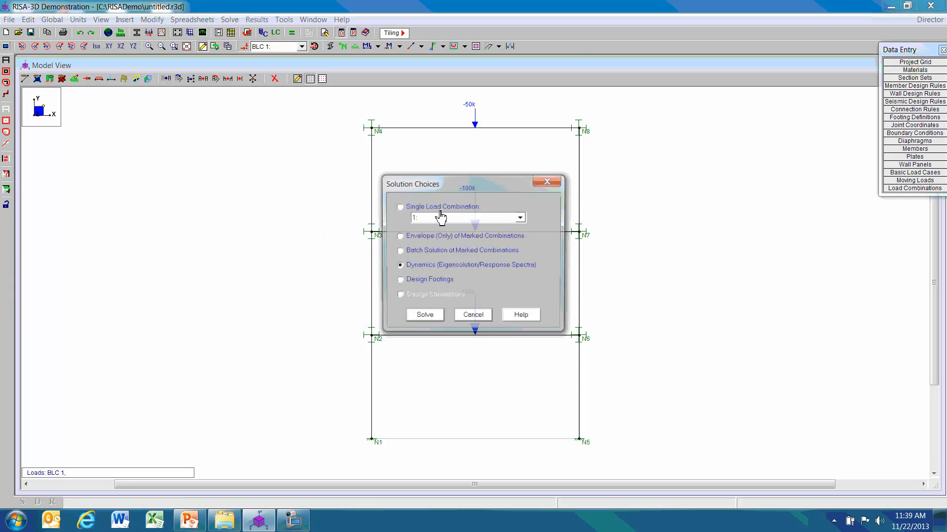
pyautogui.click(427, 318)
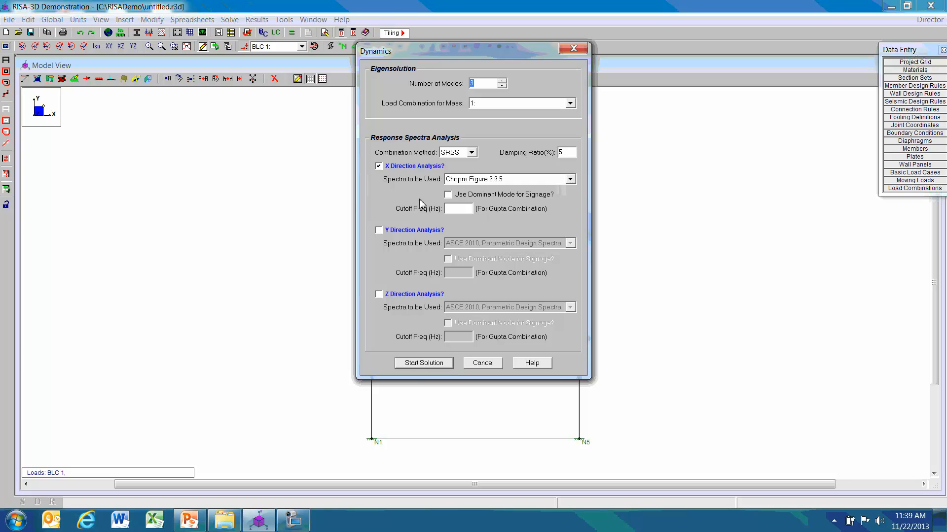
pyautogui.click(436, 365)
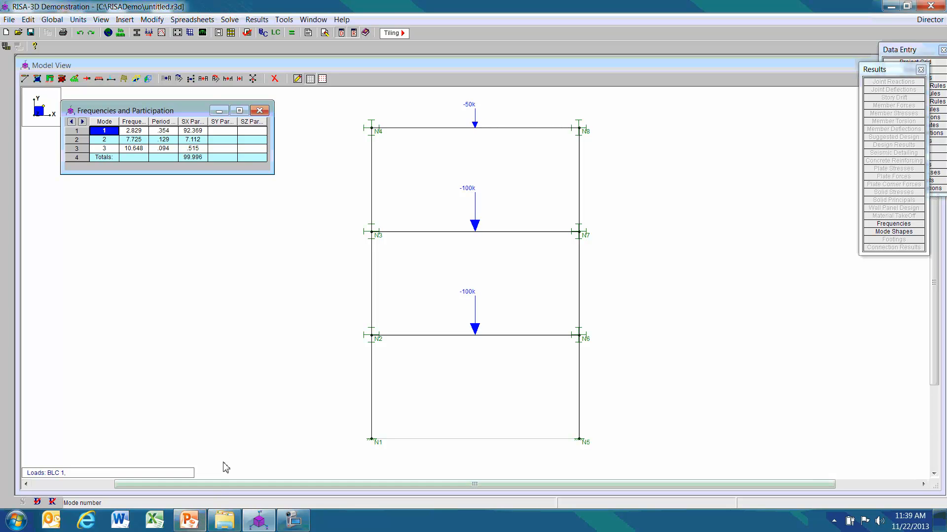
pyautogui.click(189, 520)
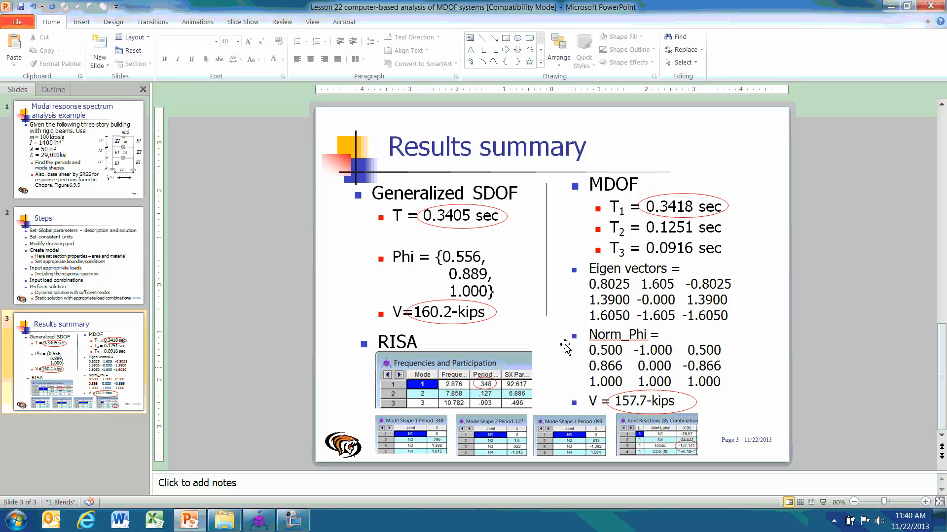